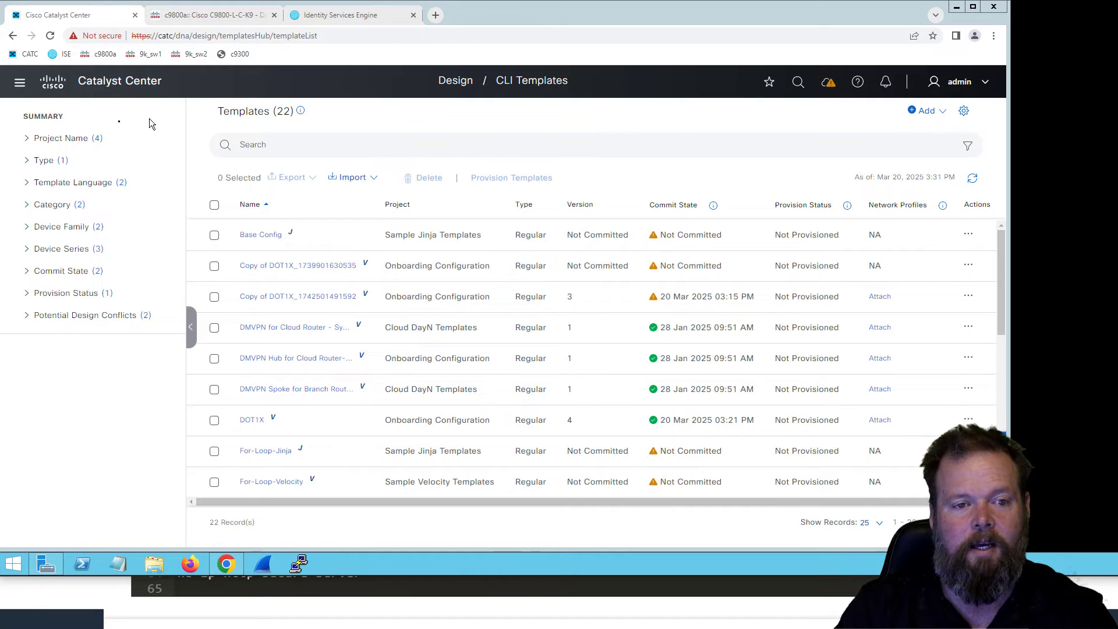
- Open the CLI Templates page of the Design section
left_click(20, 82)
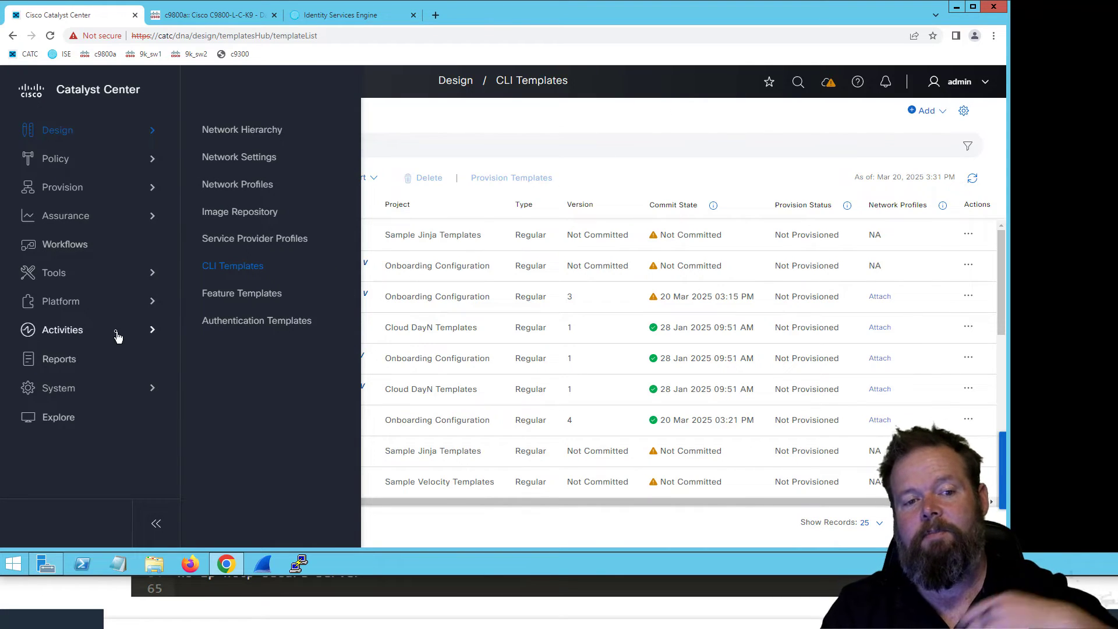
mouse_move(55, 279)
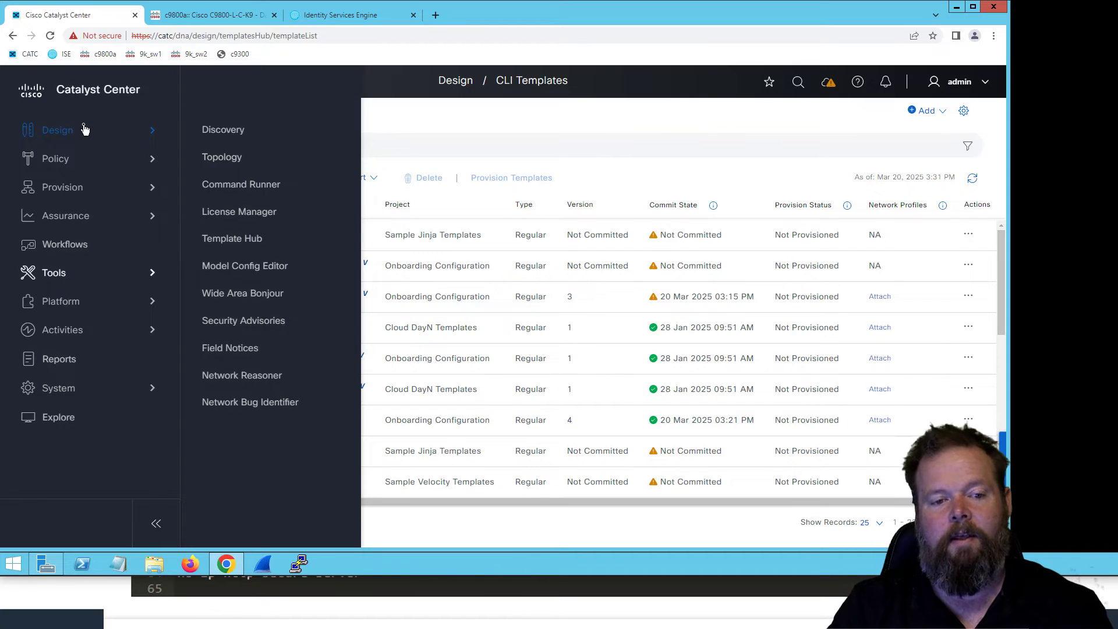
mouse_move(78, 135)
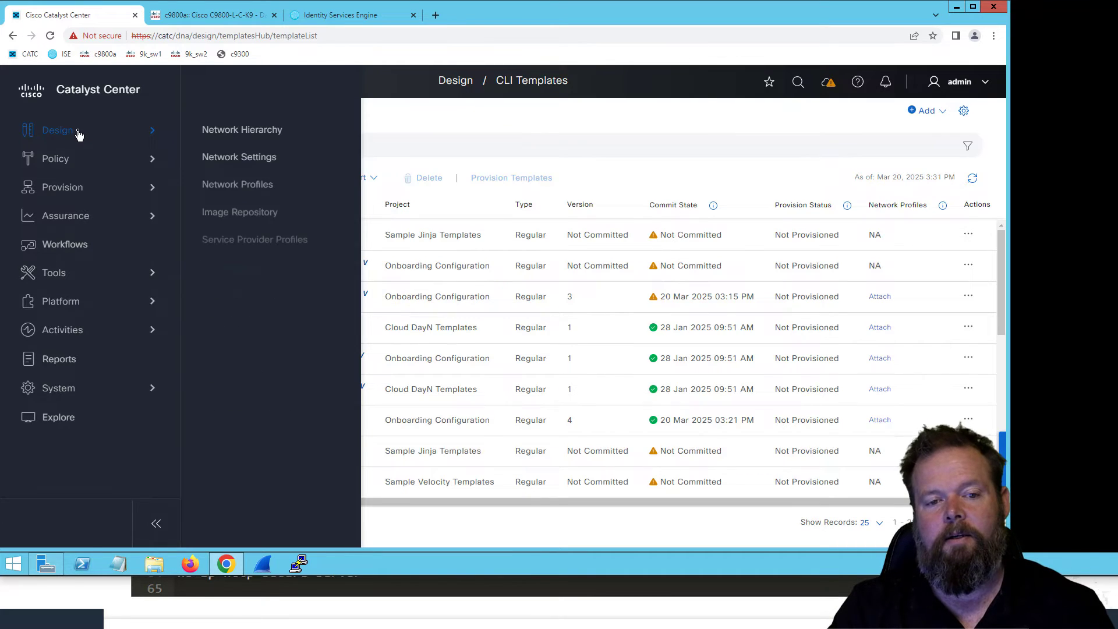
left_click(236, 266)
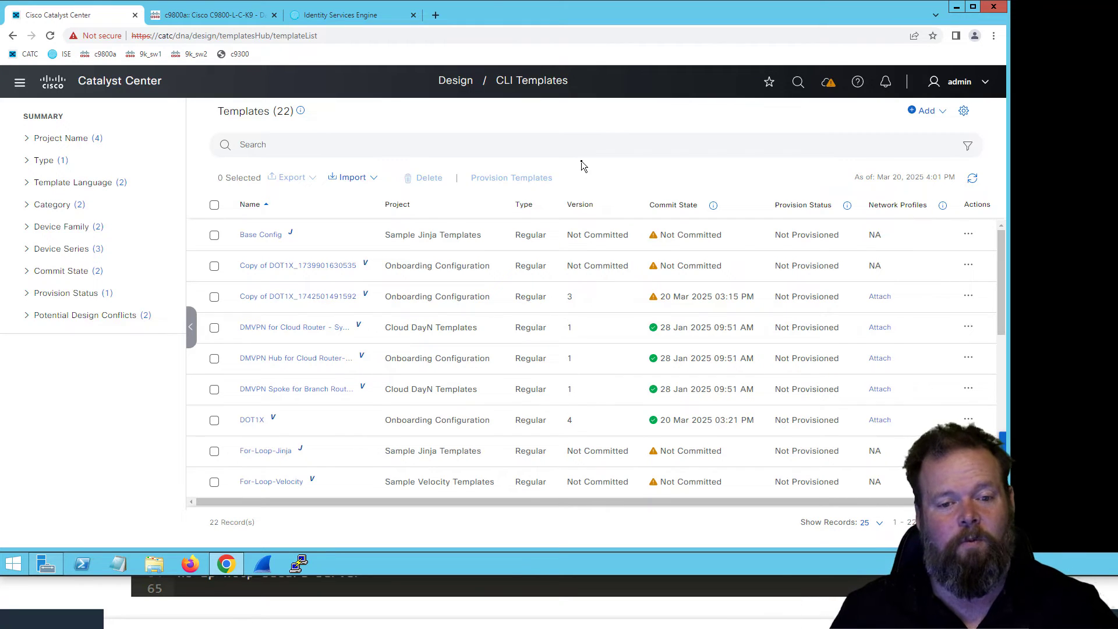
- Create a new template project named Secure_Network_Access and dismiss the template form that follows
mouse_move(937, 113)
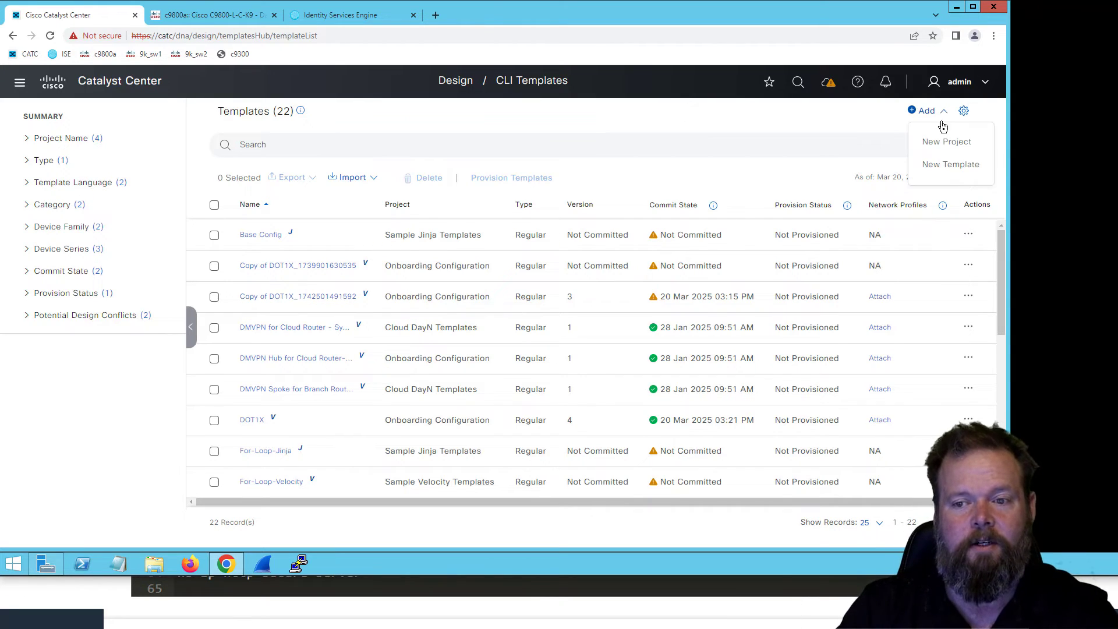
left_click(943, 136)
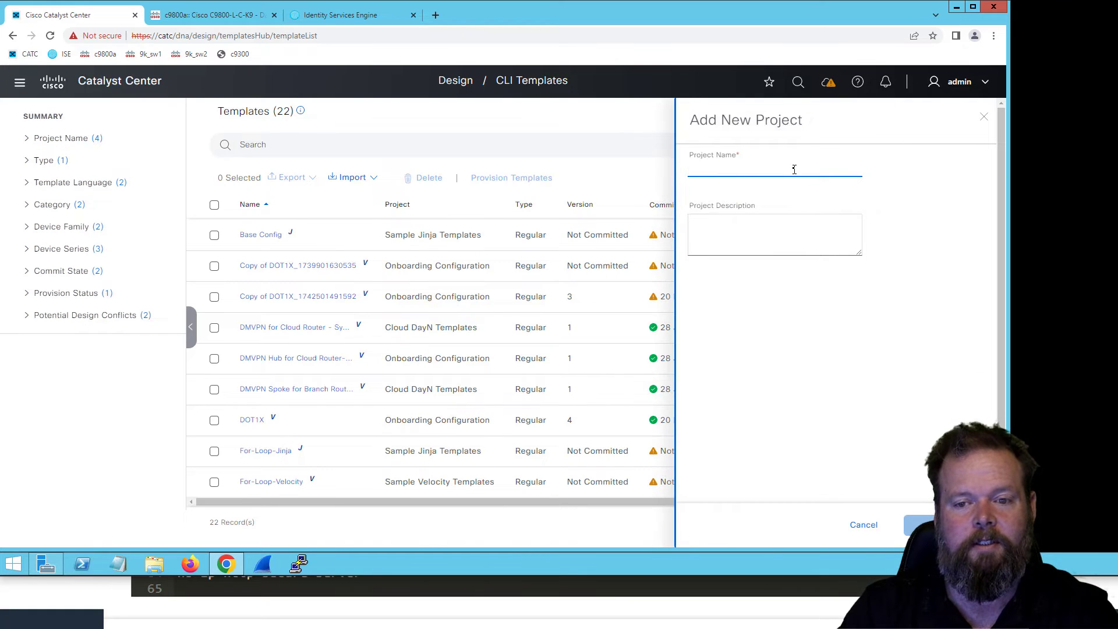
type("Se")
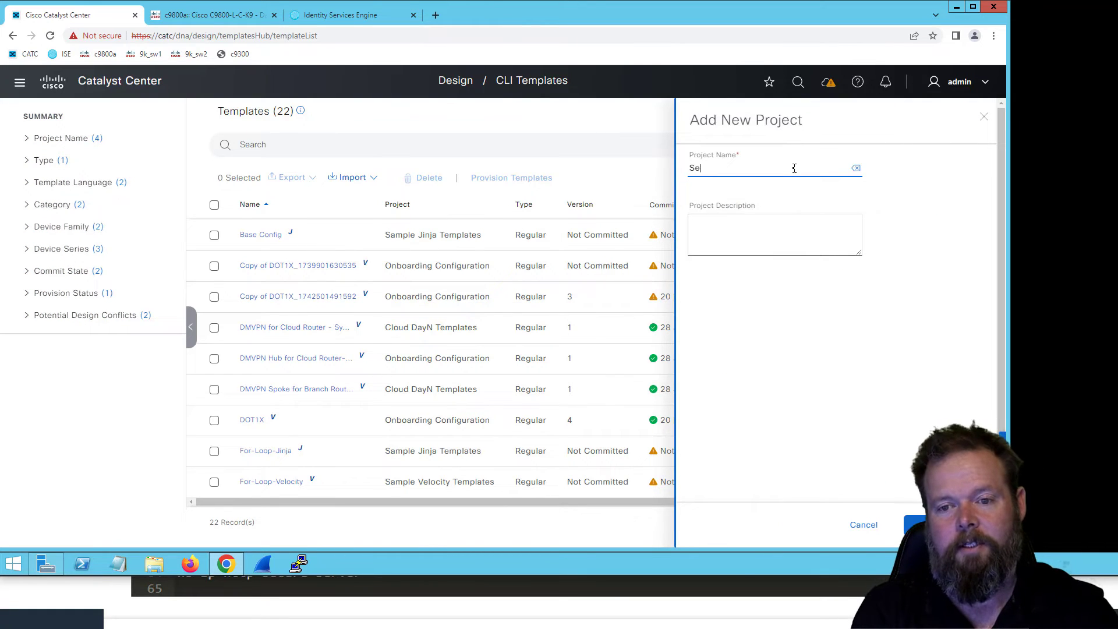
type("cure_A")
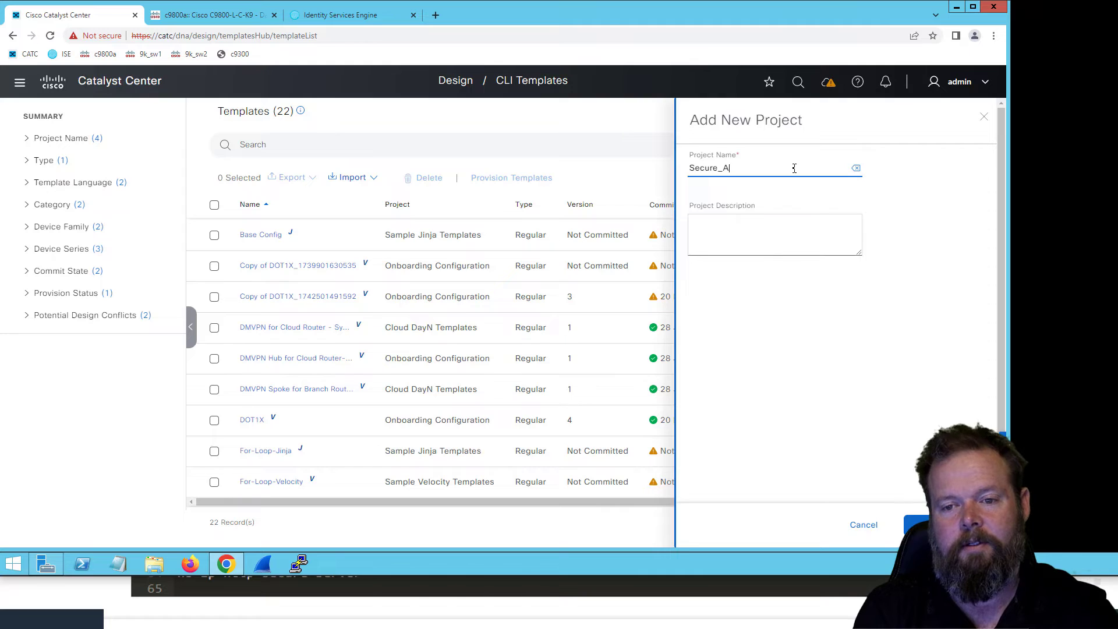
key("BackSpace")
type("Network")
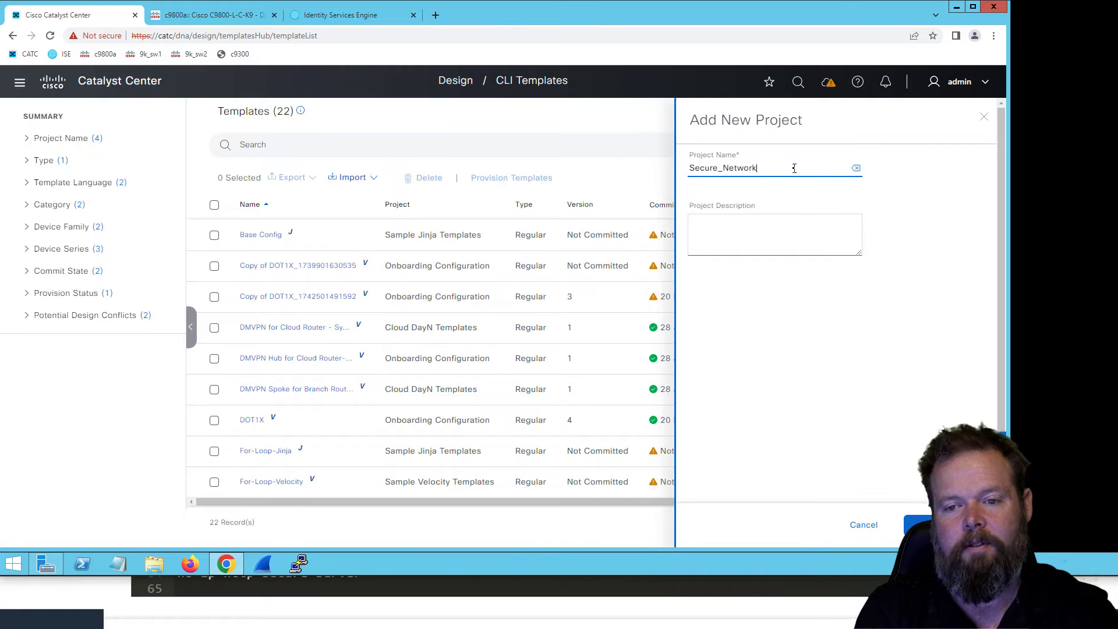
type("_Access")
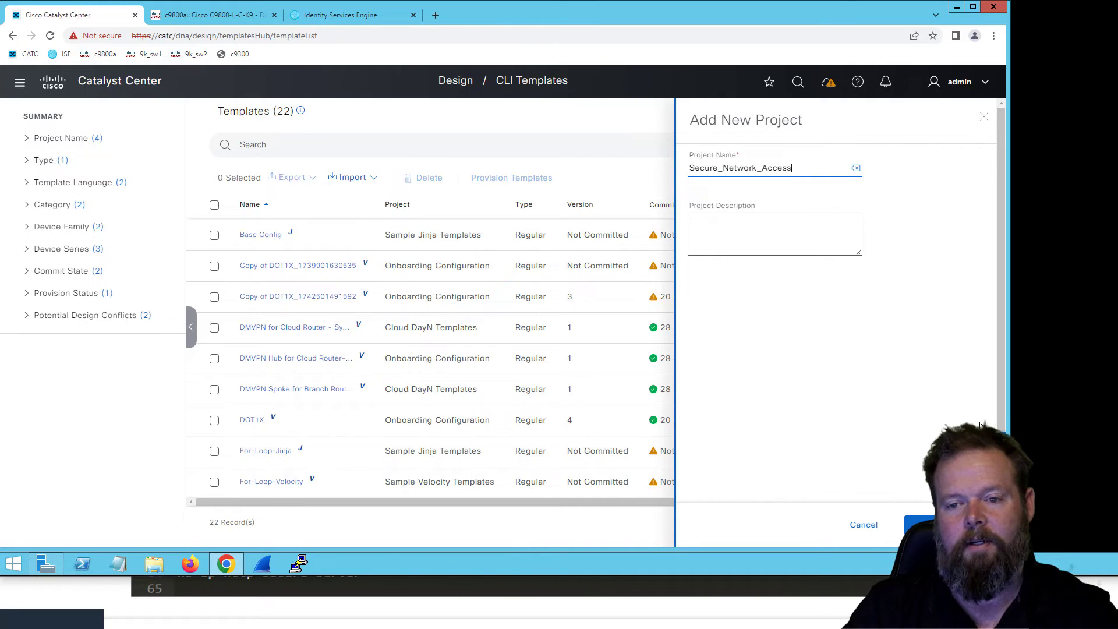
left_click(943, 525)
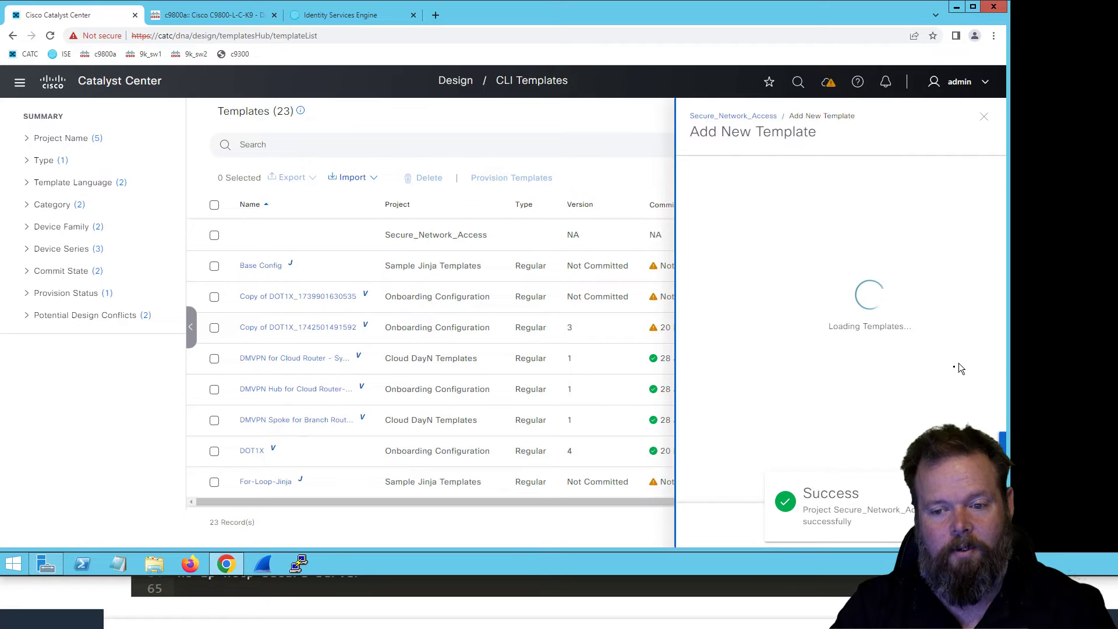
left_click(984, 117)
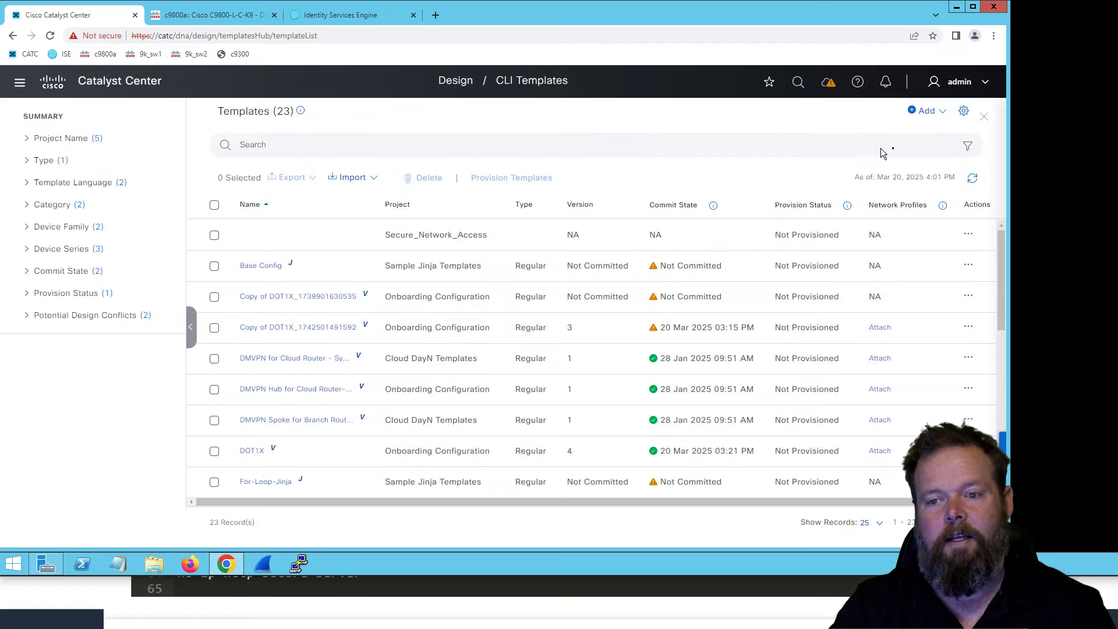
- Start a new template and name it Base_Template
left_click(939, 113)
left_click(948, 167)
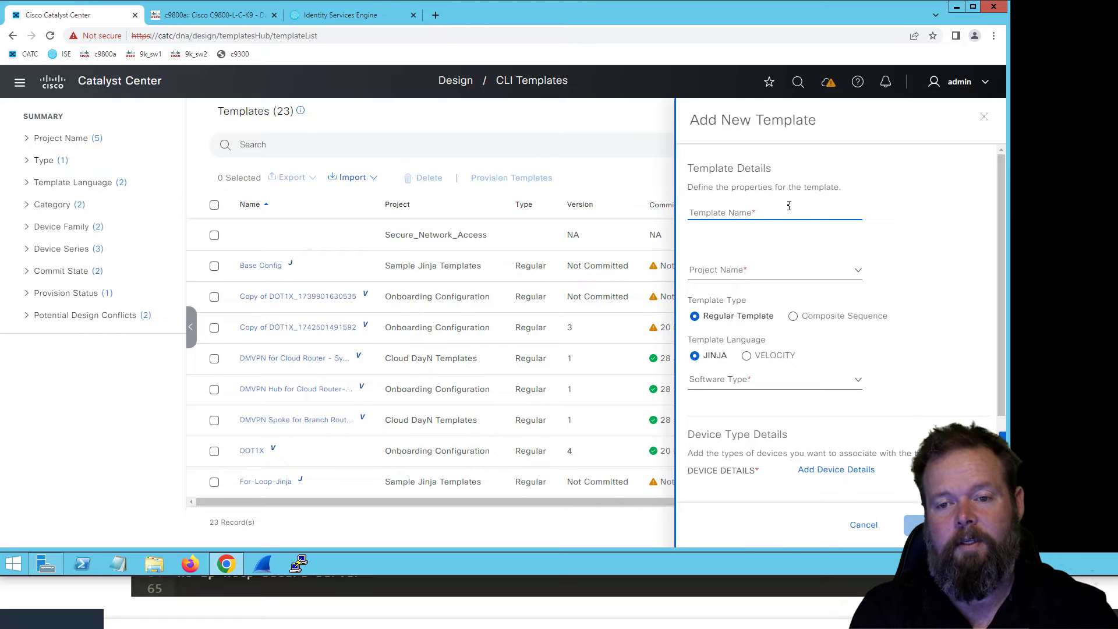
type("Bas")
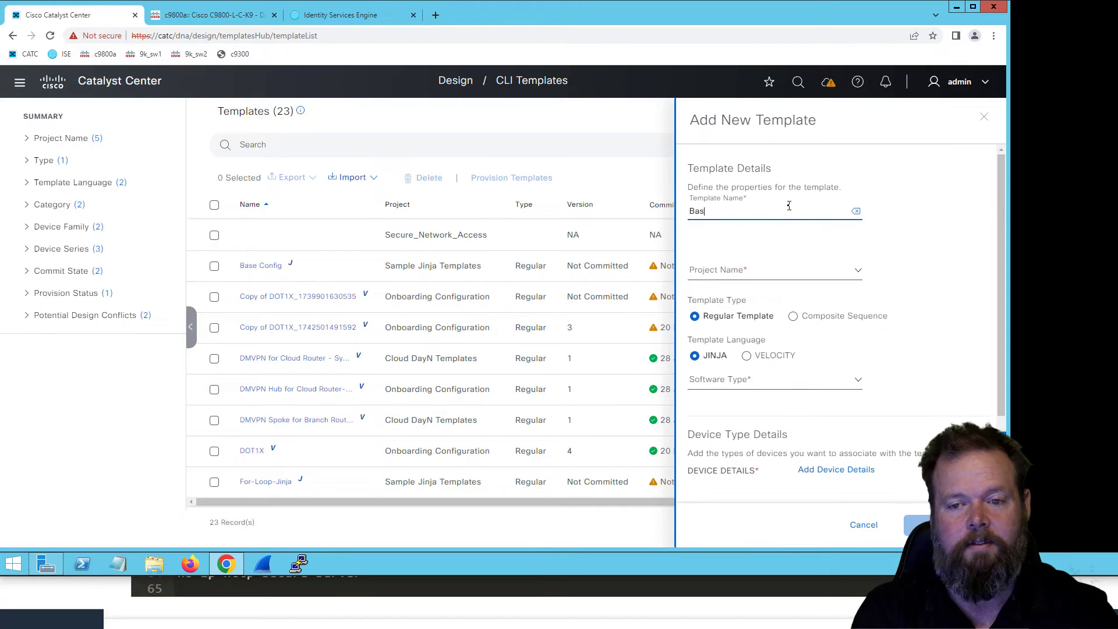
type("e_temp")
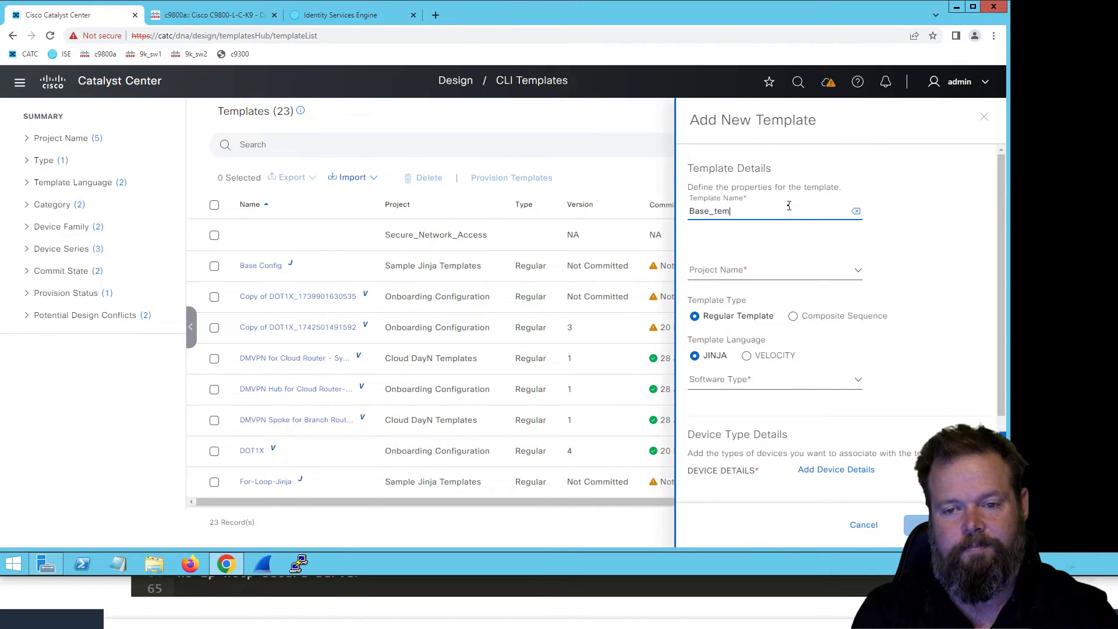
key("BackSpace")
key("BackSpace")
key("BackSpace")
key("BackSpace")
type("Template")
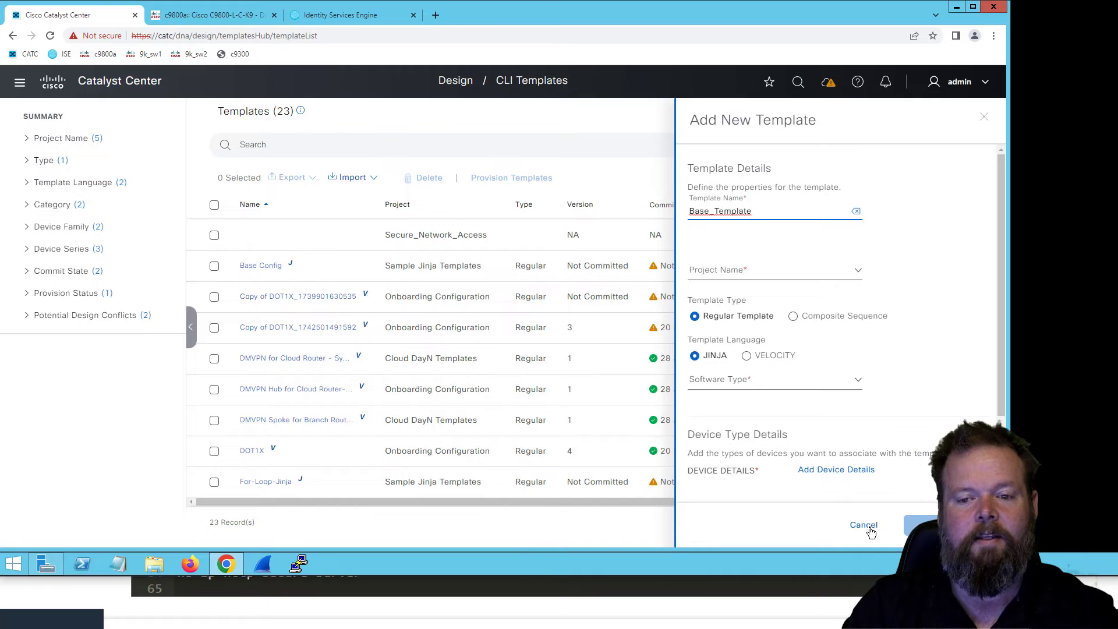
- Assign the template to the Secure_Network_Access project, with VELOCITY as the template language and IOS-XE as the software type
left_click(819, 276)
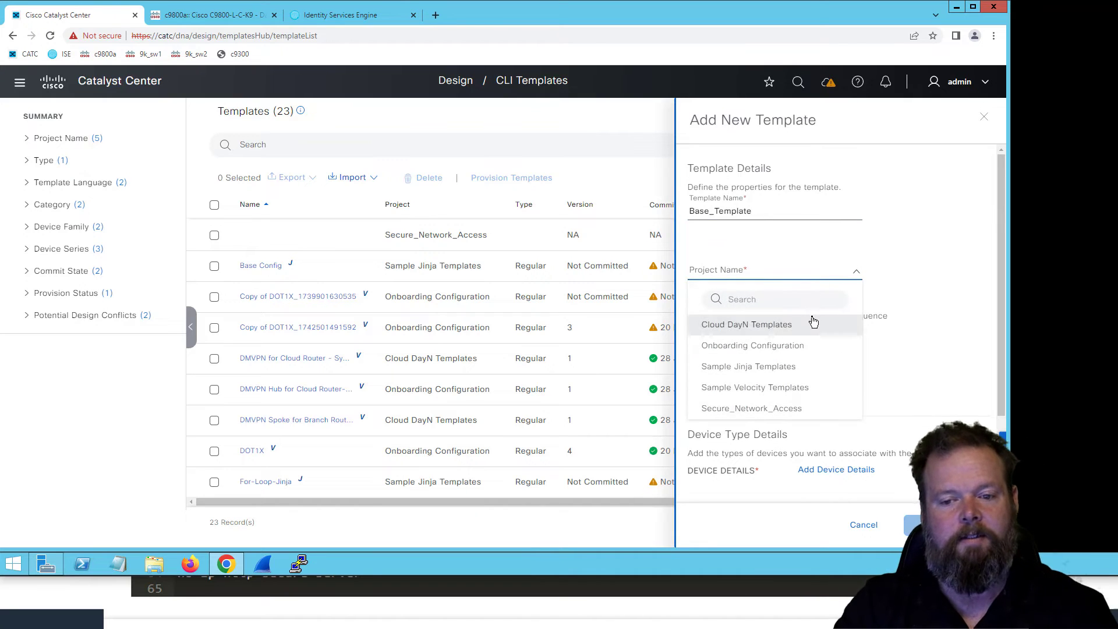
left_click(814, 407)
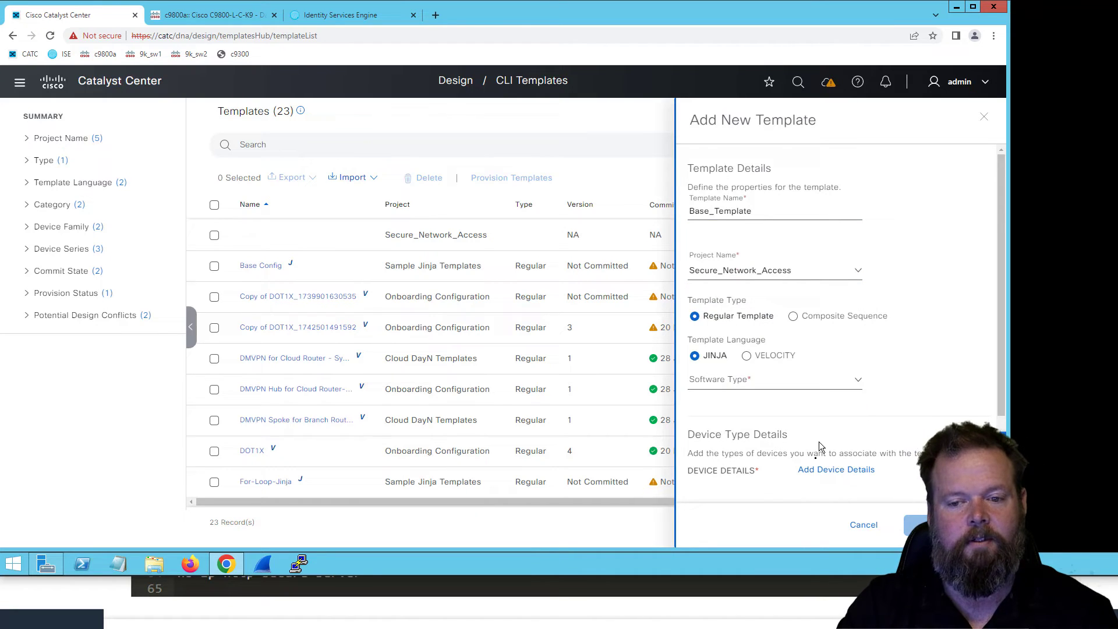
left_click(745, 359)
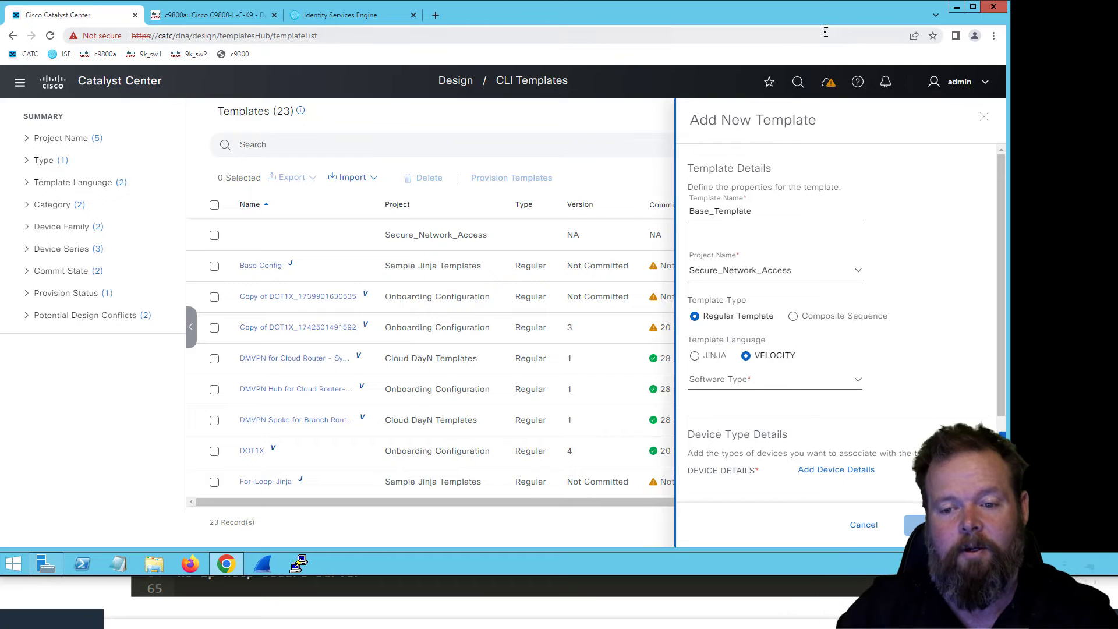
left_click(847, 378)
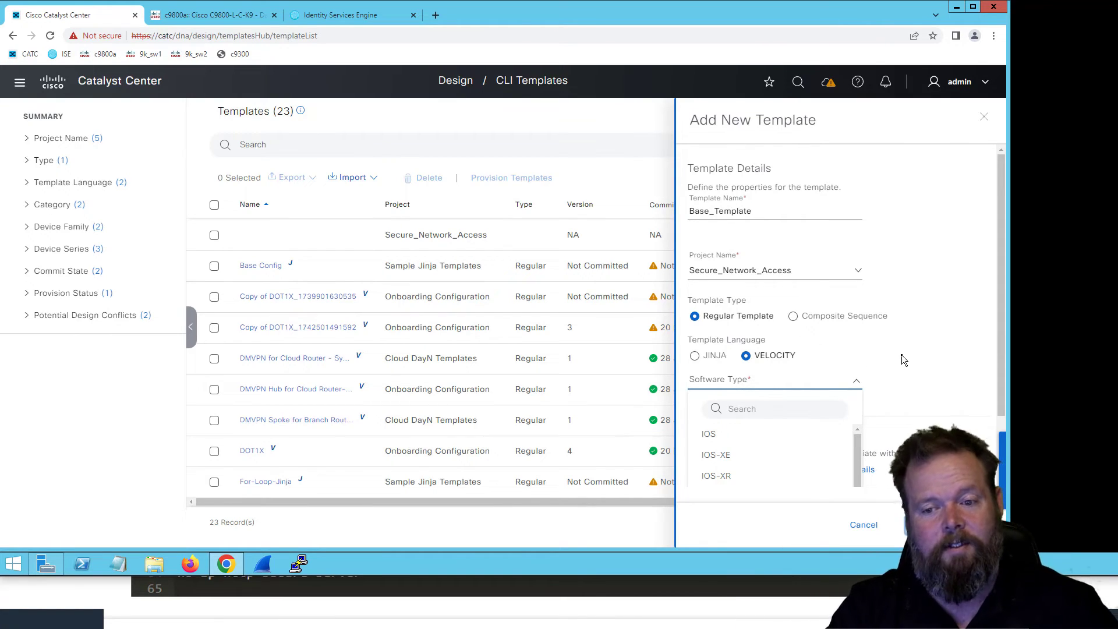
scroll(905, 366, "down", 2)
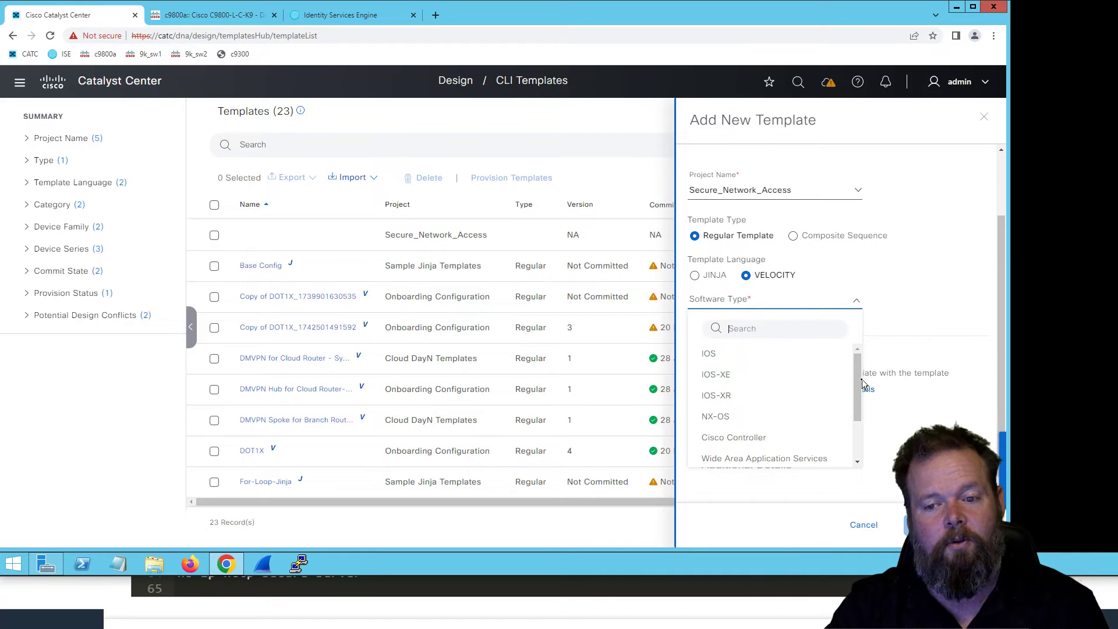
left_click_drag(858, 381, 860, 312)
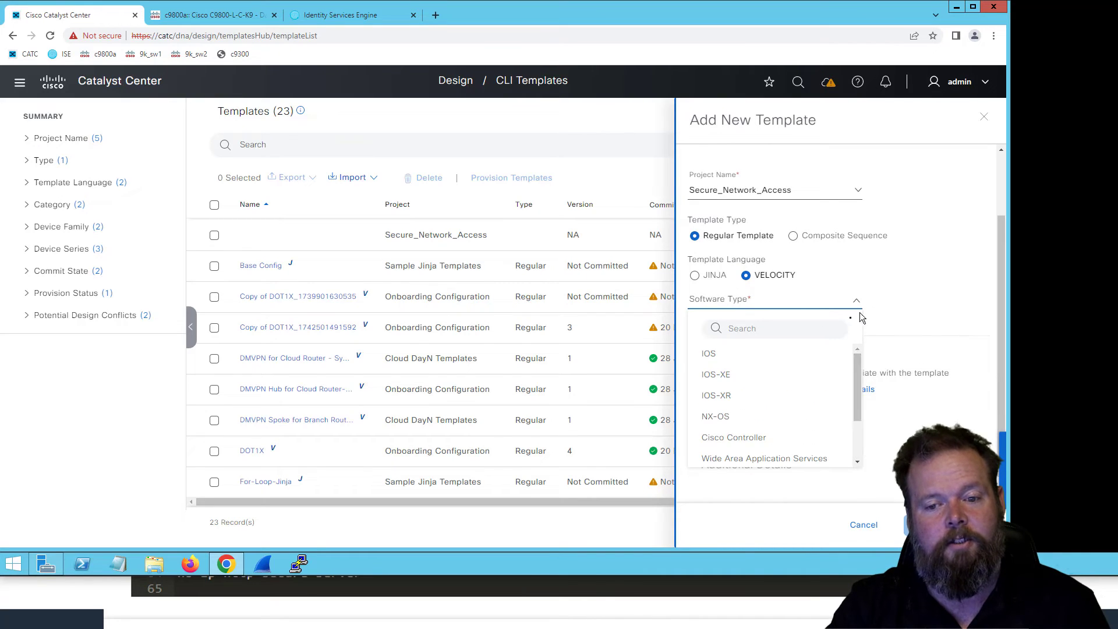
left_click(767, 377)
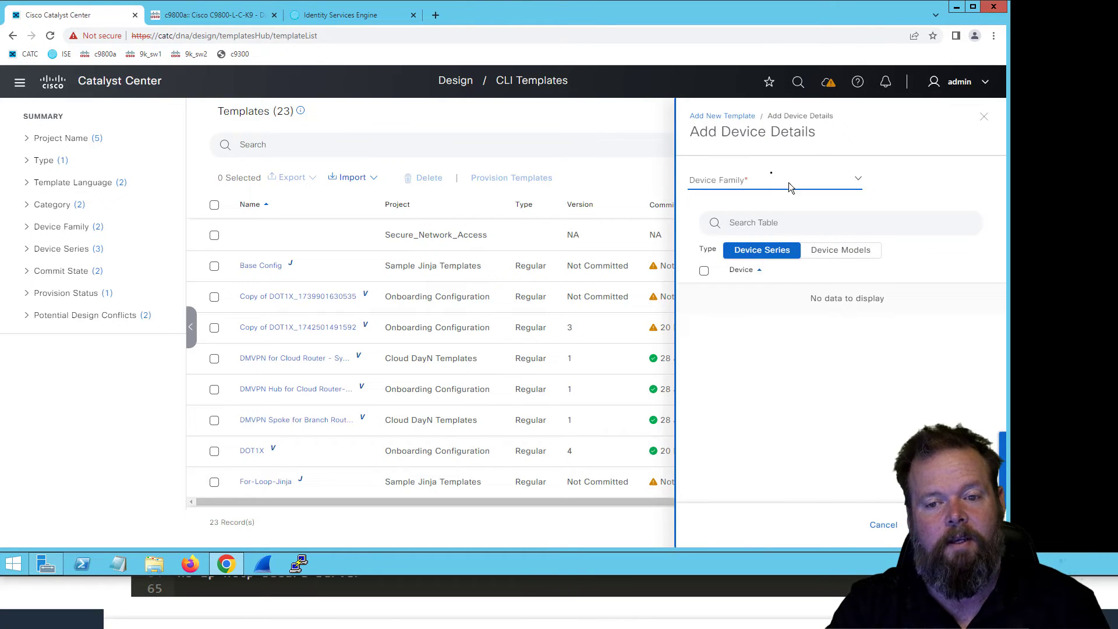
- Set the device family in the template's device details to Switches and Hubs
left_click(797, 181)
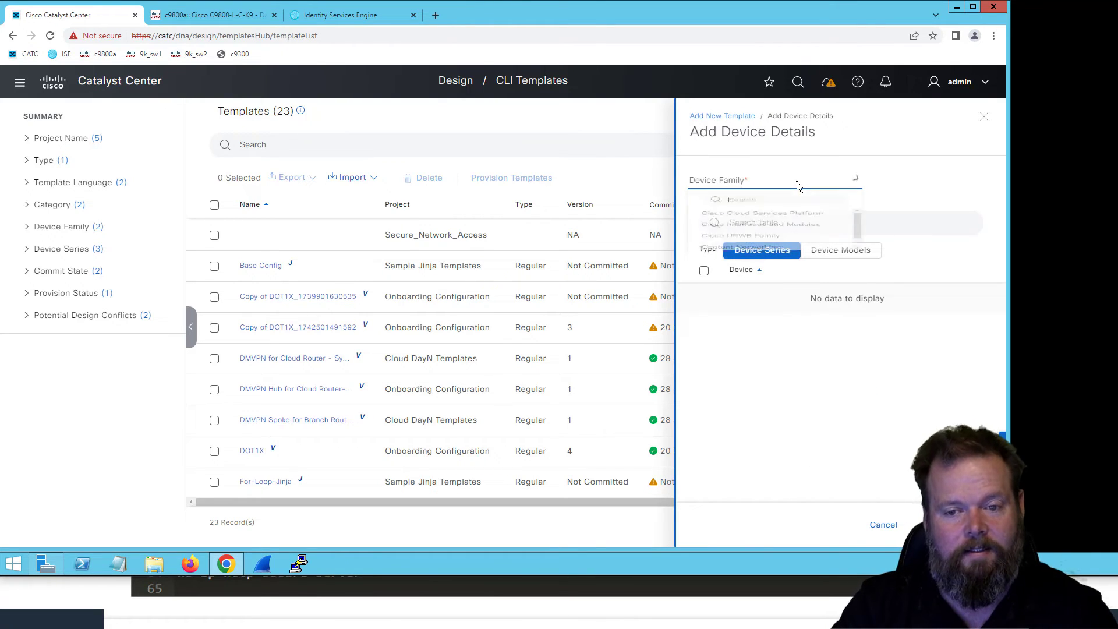
left_click_drag(858, 261, 857, 326)
left_click(770, 296)
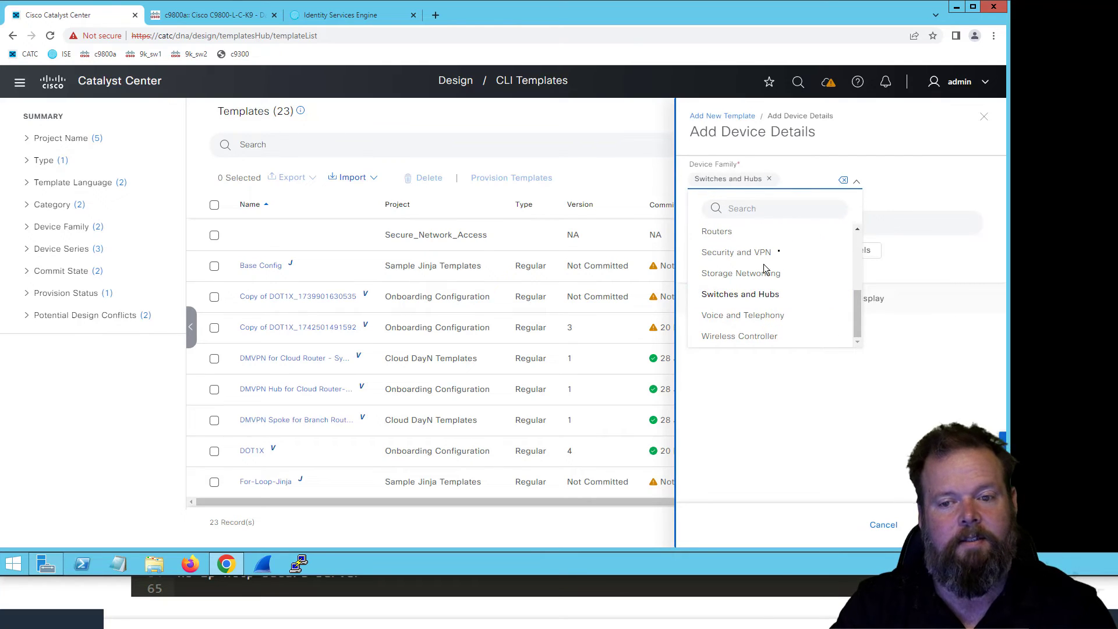
left_click(949, 174)
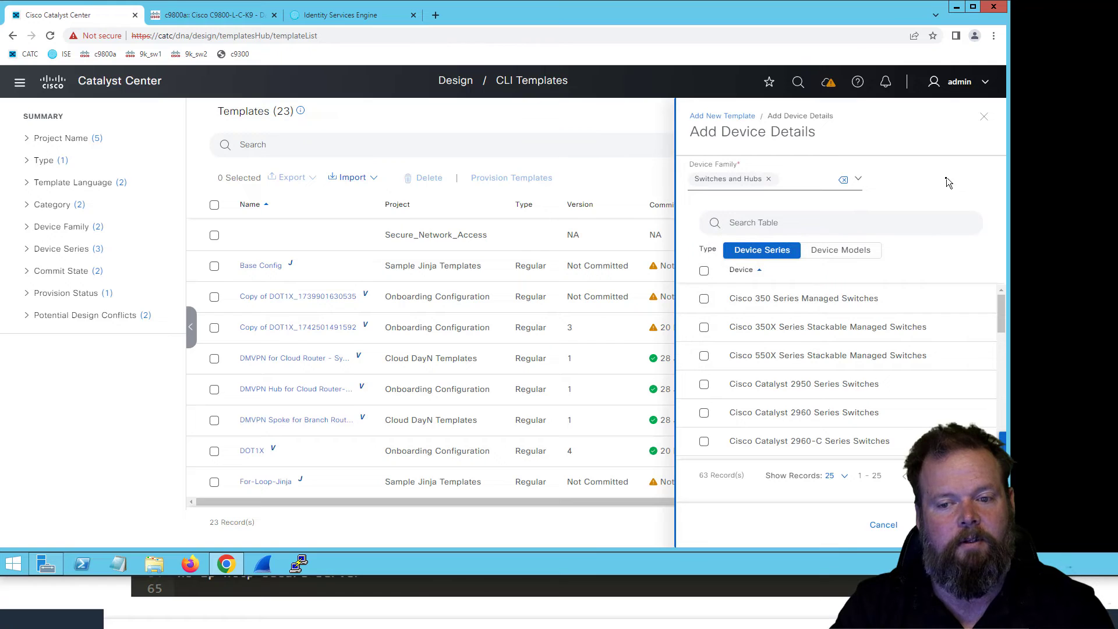
- Filter the device series by 9 and select the Cisco Catalyst 9200, 9300 and 9400 Series Switches
left_click(860, 228)
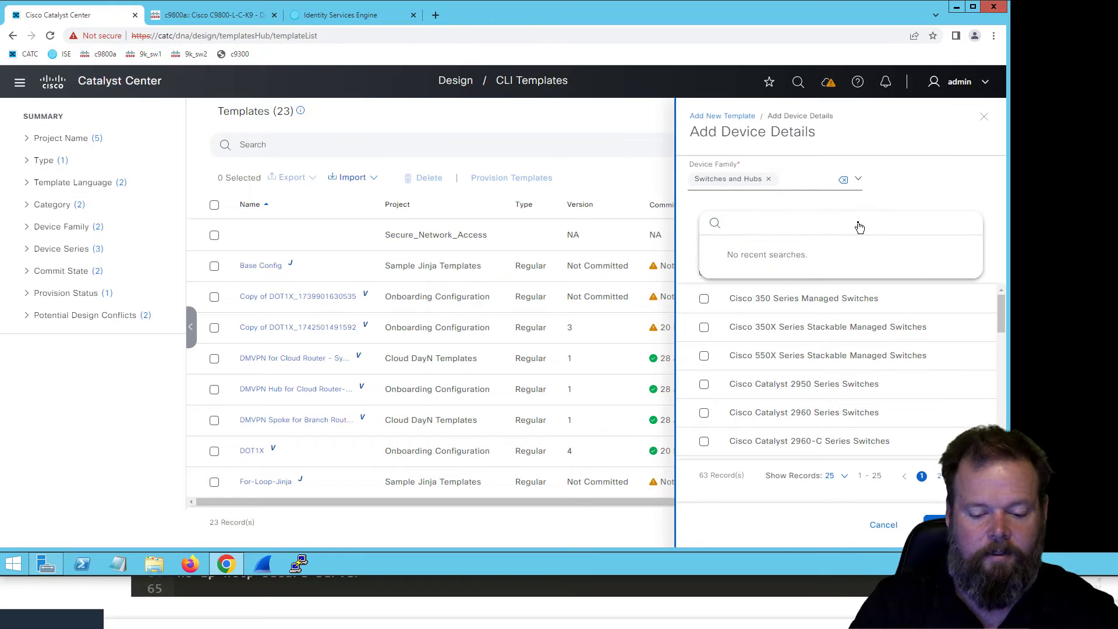
type("9")
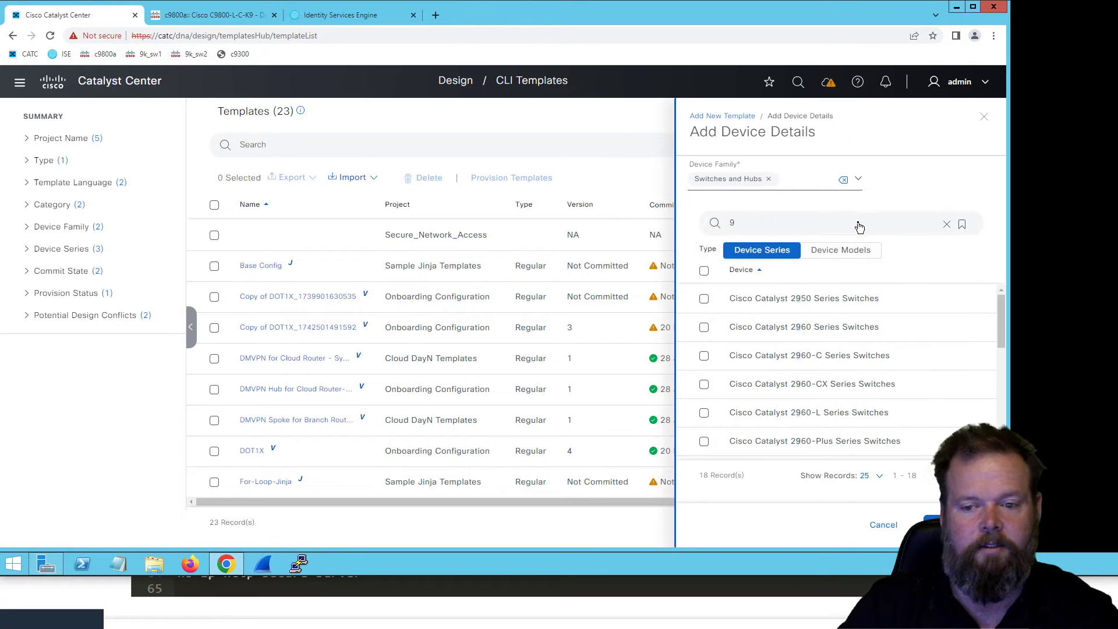
scroll(852, 317, "down", 6)
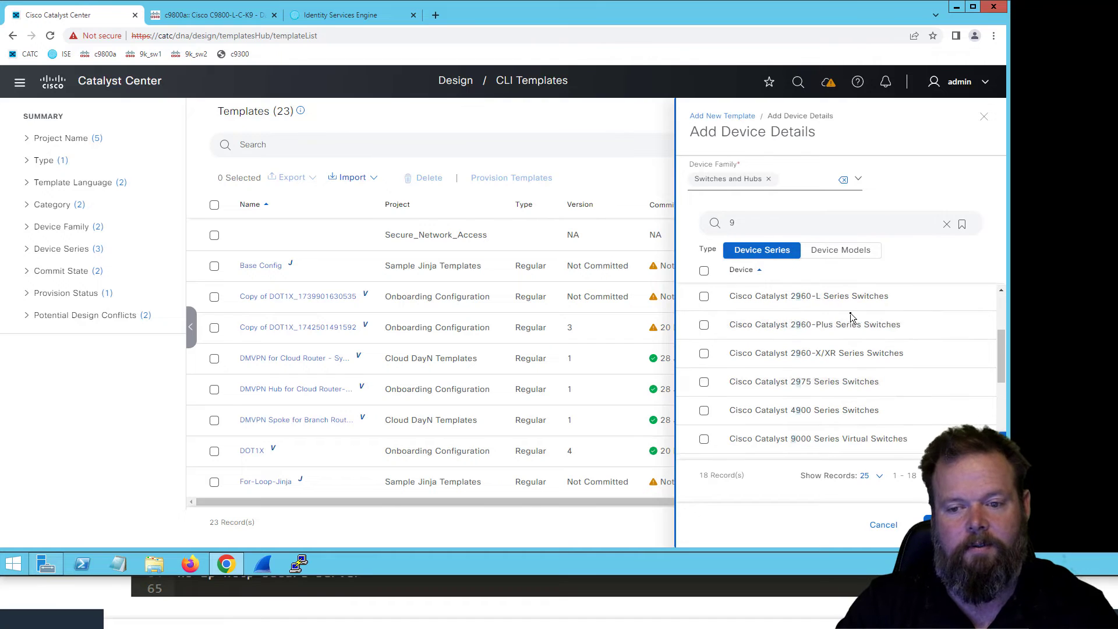
left_click(704, 351)
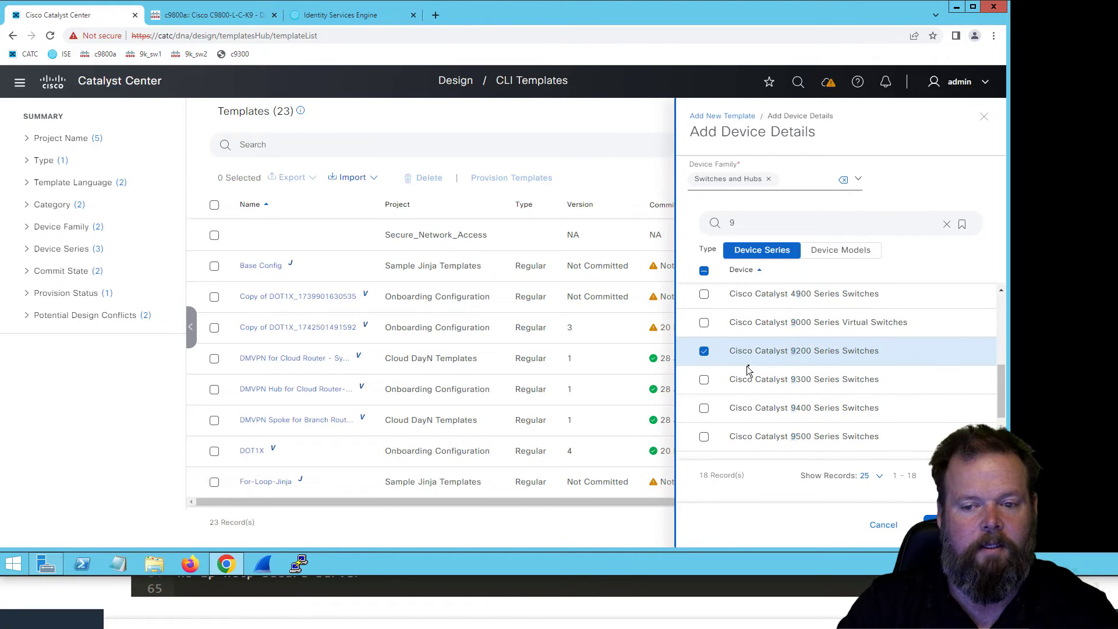
left_click(704, 380)
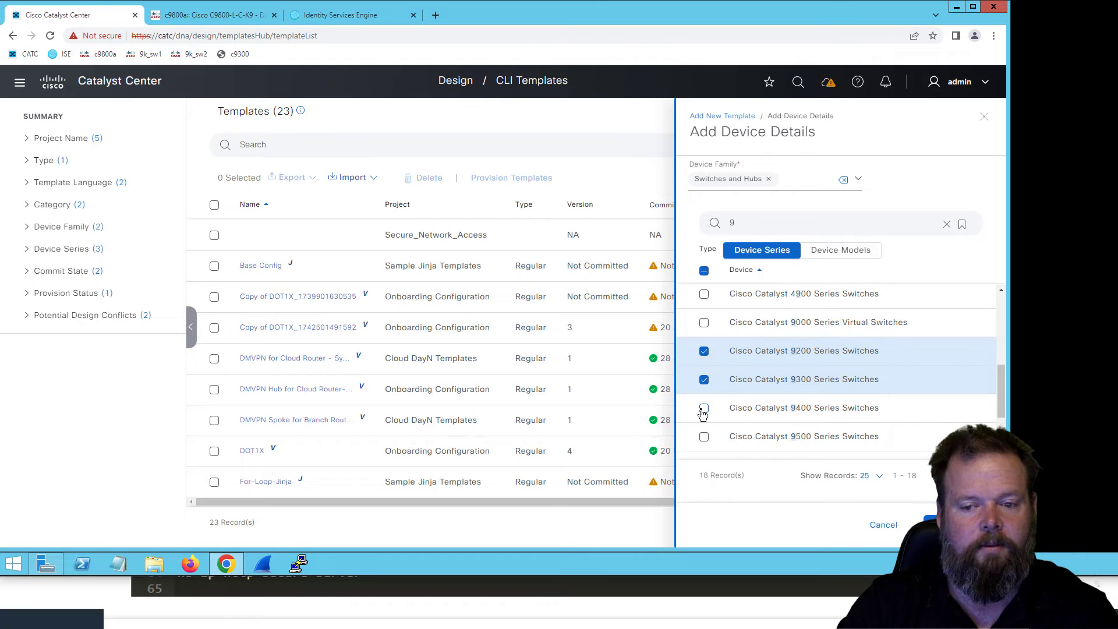
left_click(889, 410)
- Review the Base_Template details and continue to its template editor
scroll(908, 419, "down", 3)
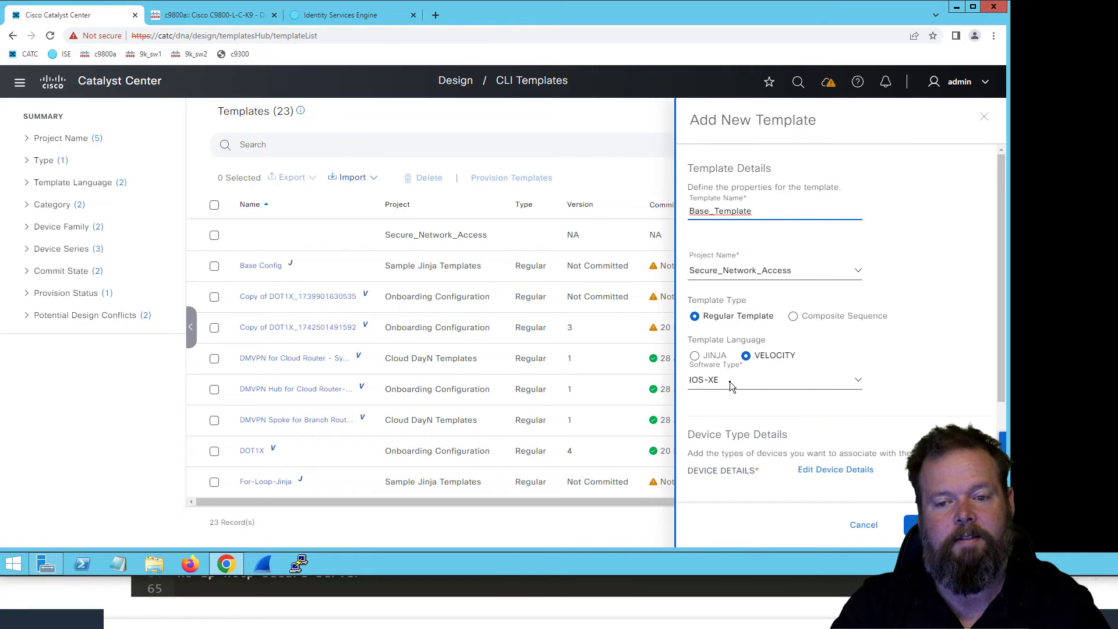
scroll(861, 424, "down", 2)
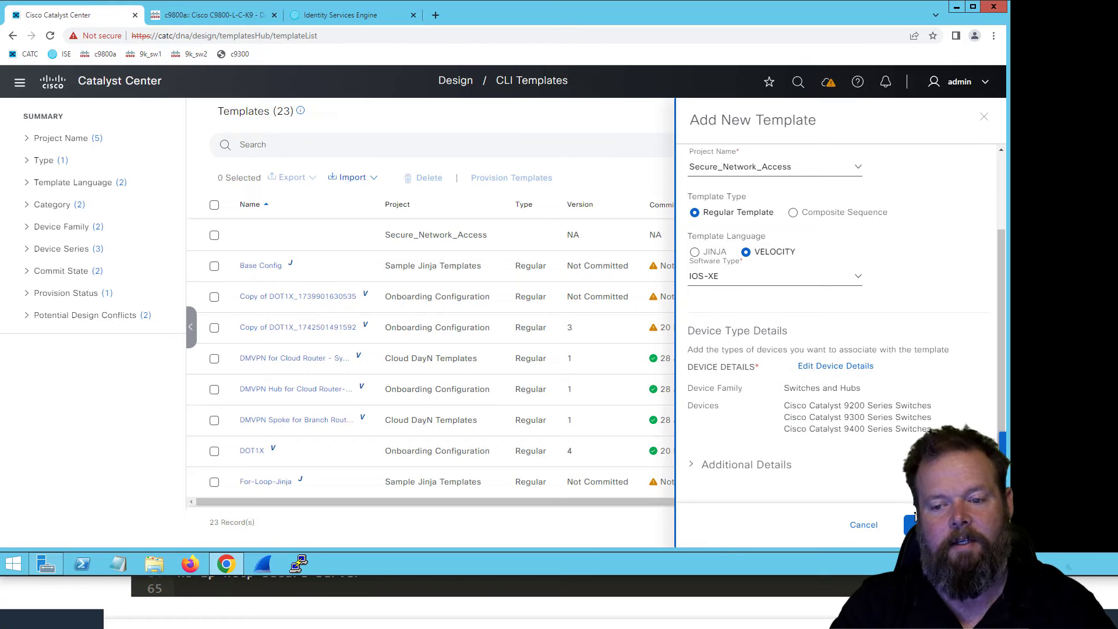
left_click(921, 520)
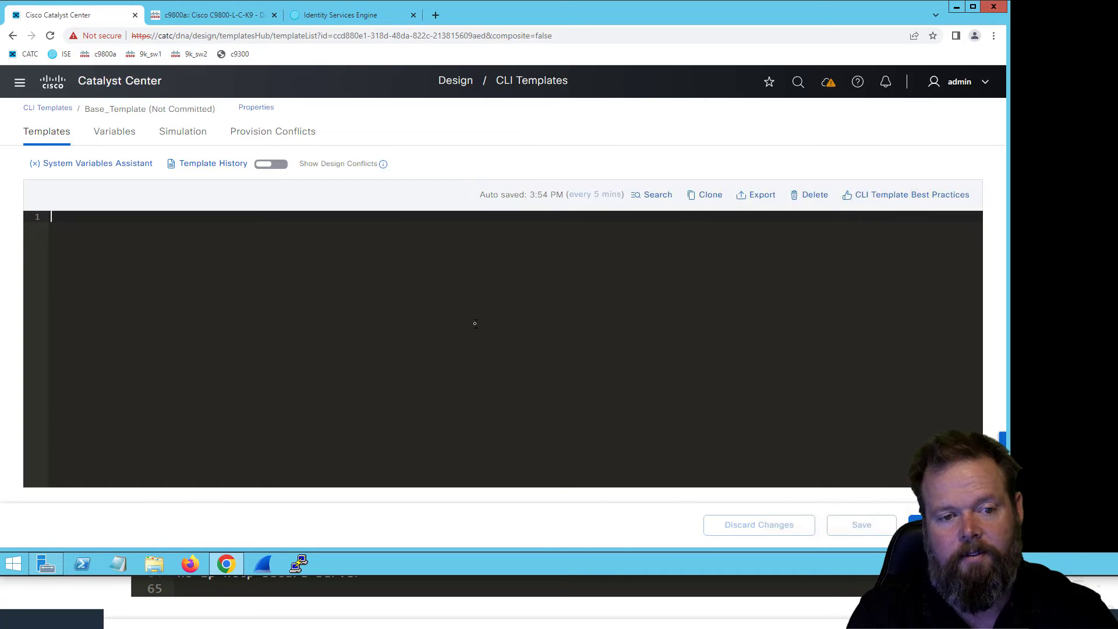
- Write the line "banner motd ** This is a super cool capability **" in the empty template and start a new line below it
type("banner motd **")
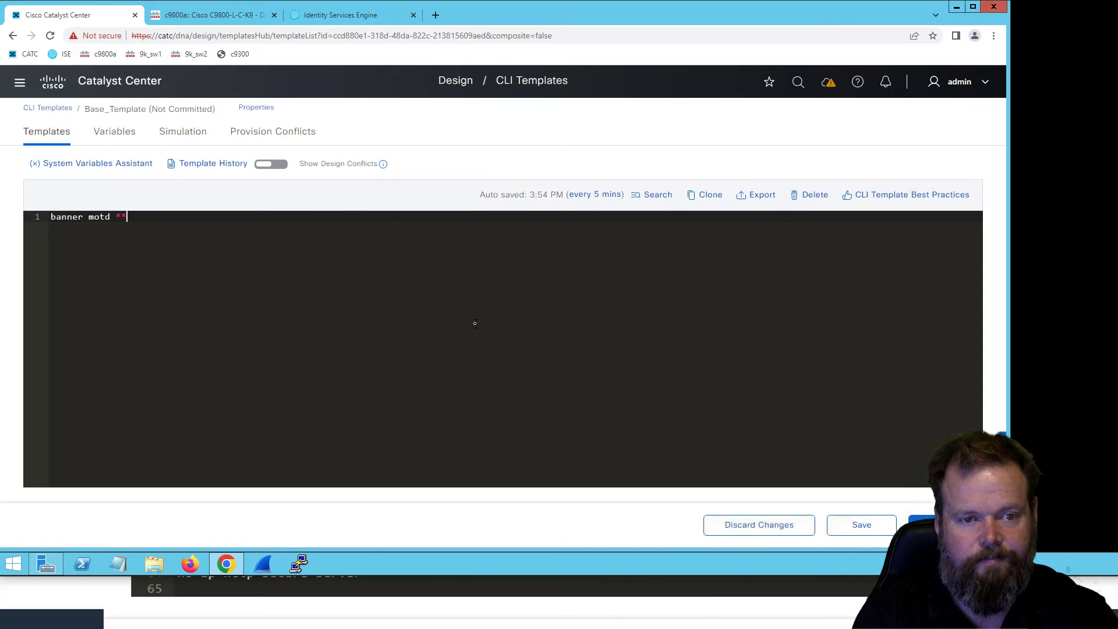
type(" This is a super cl")
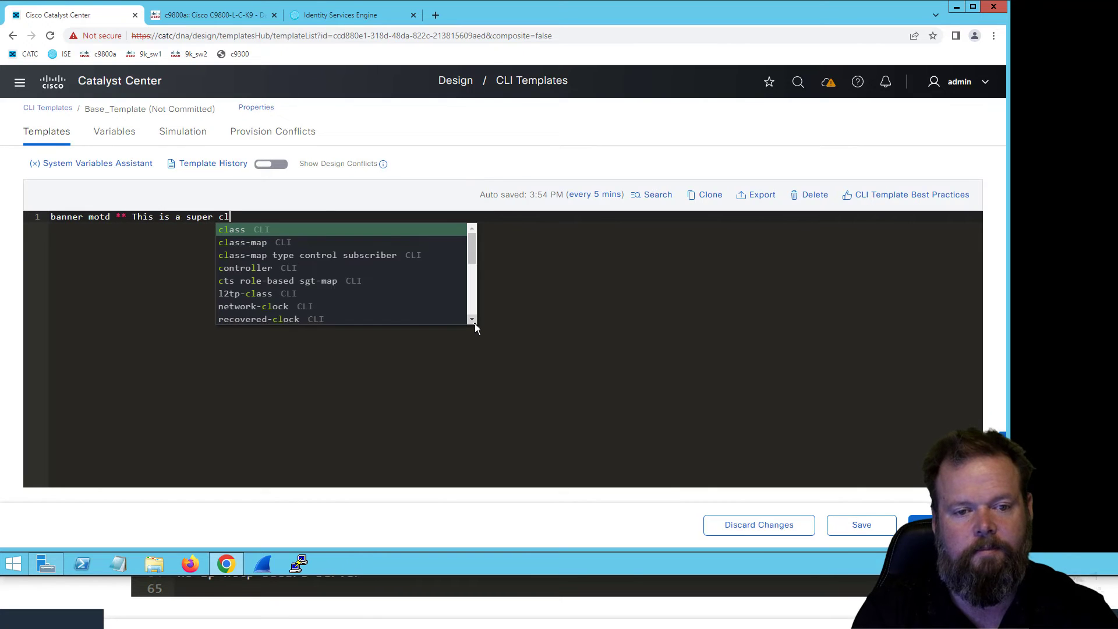
key("BackSpace")
type("oo")
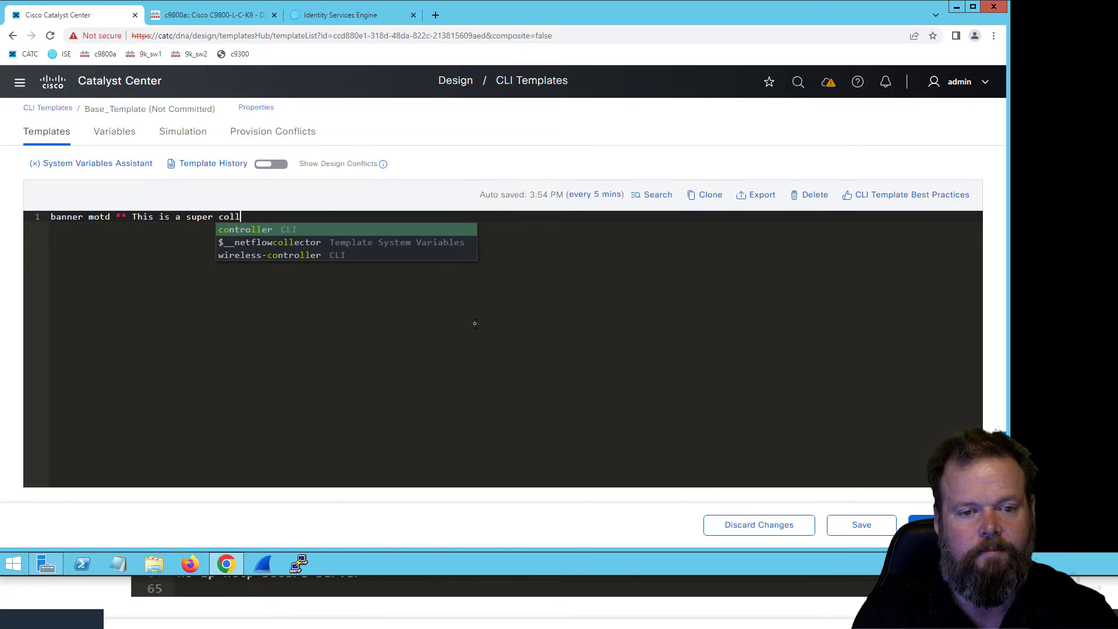
type("l ca")
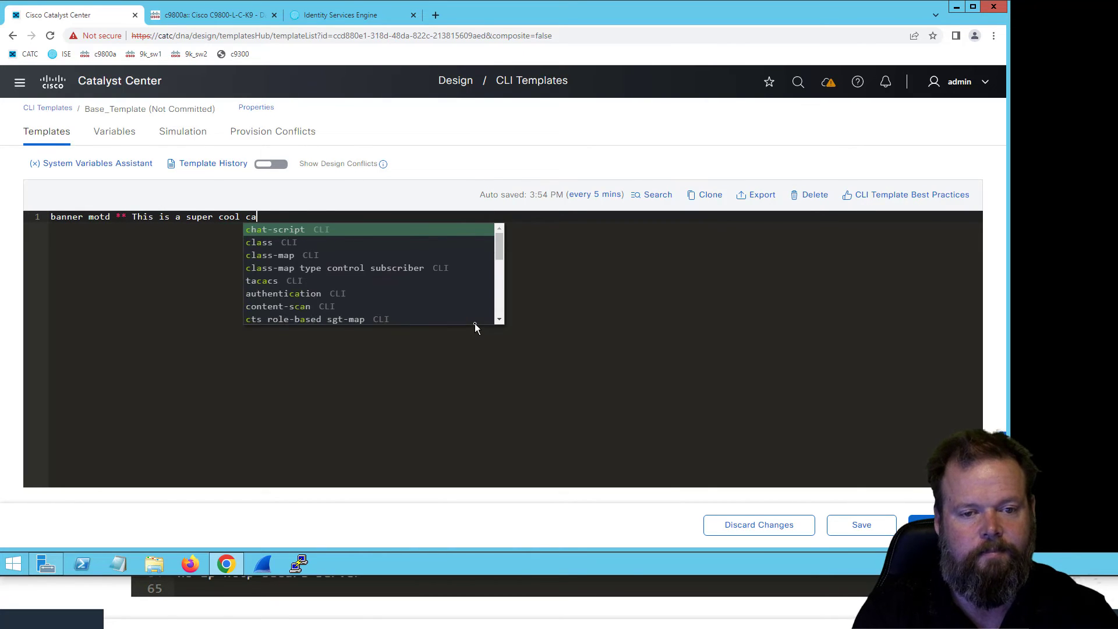
type("pability **")
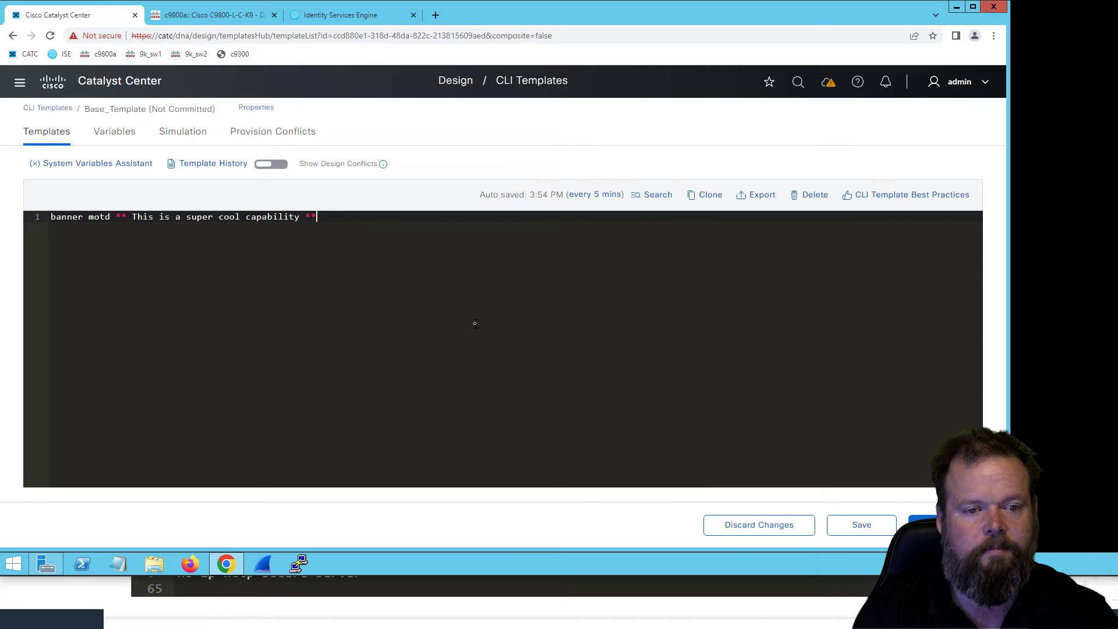
key("Return")
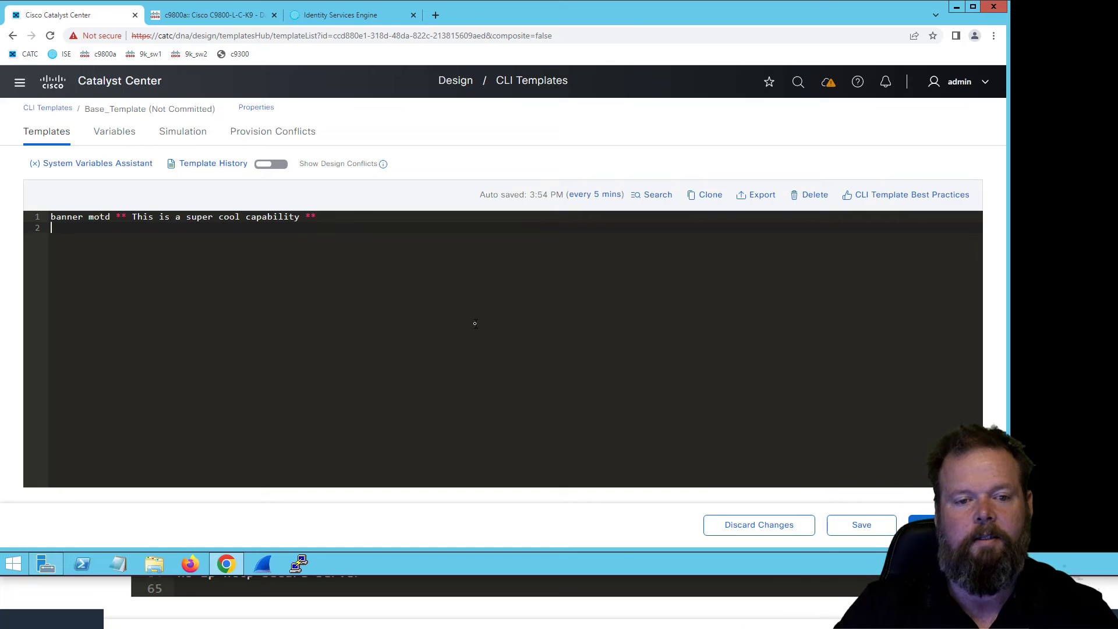
- Insert WiFiTraining.com after "capability" in the banner text, before the closing asterisks
left_click(302, 216)
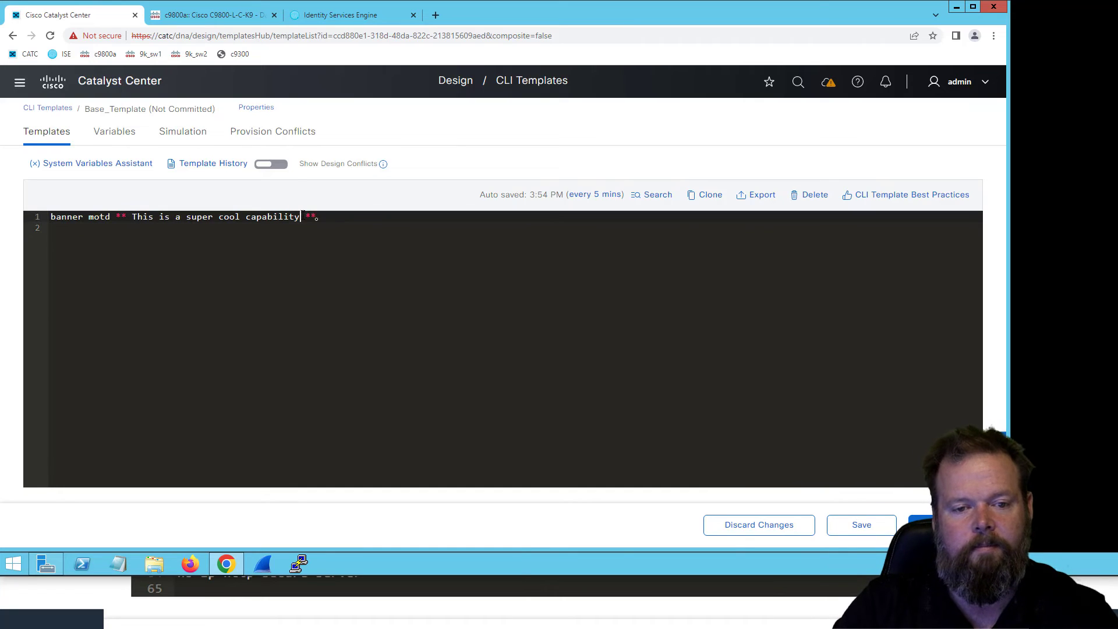
type("WiF")
type("iTrain")
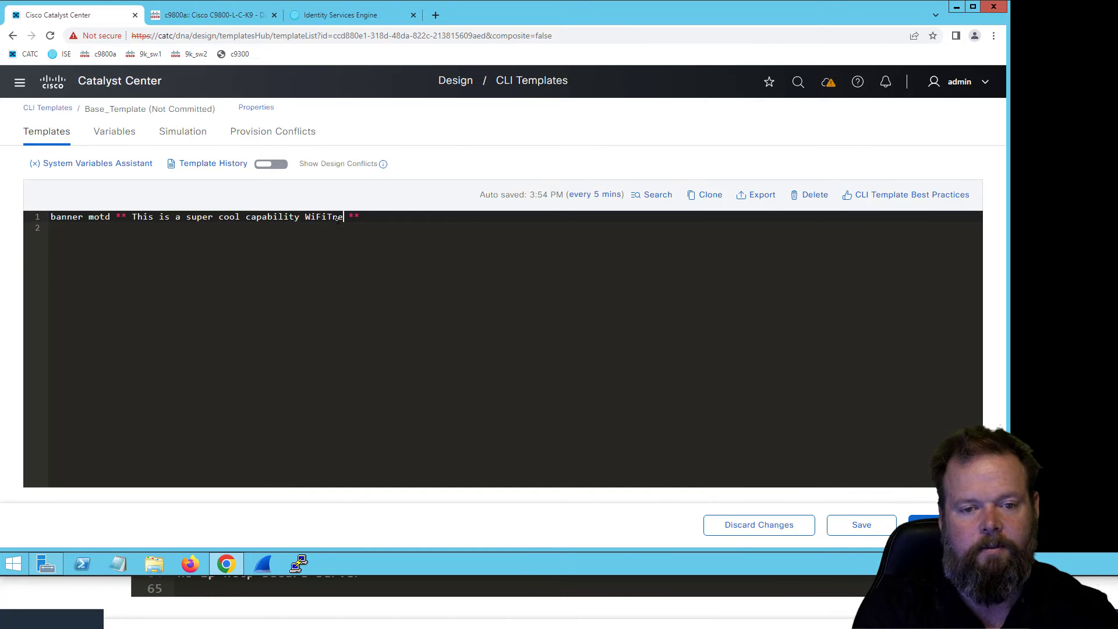
type("ing.com")
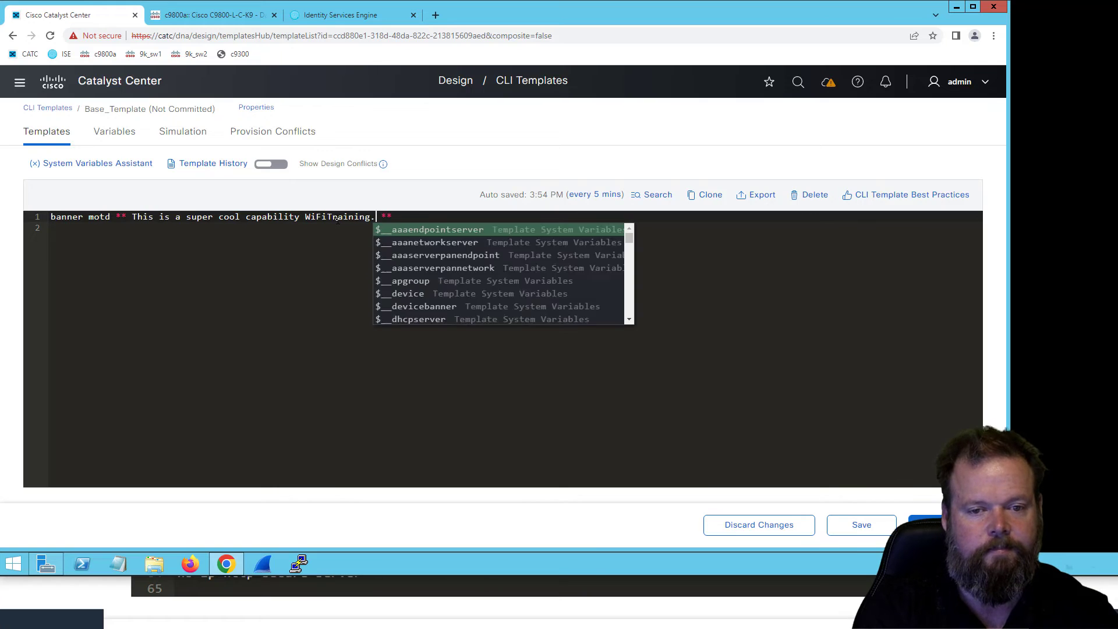
left_click(244, 240)
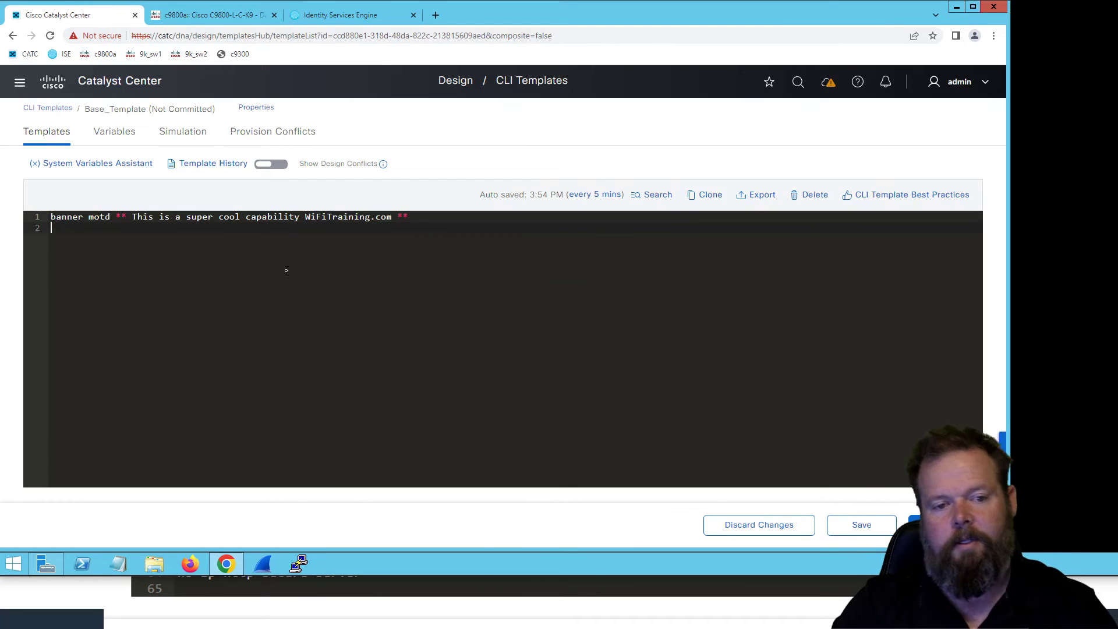
- Save the Base_Template and commit it without a commit note
left_click(863, 529)
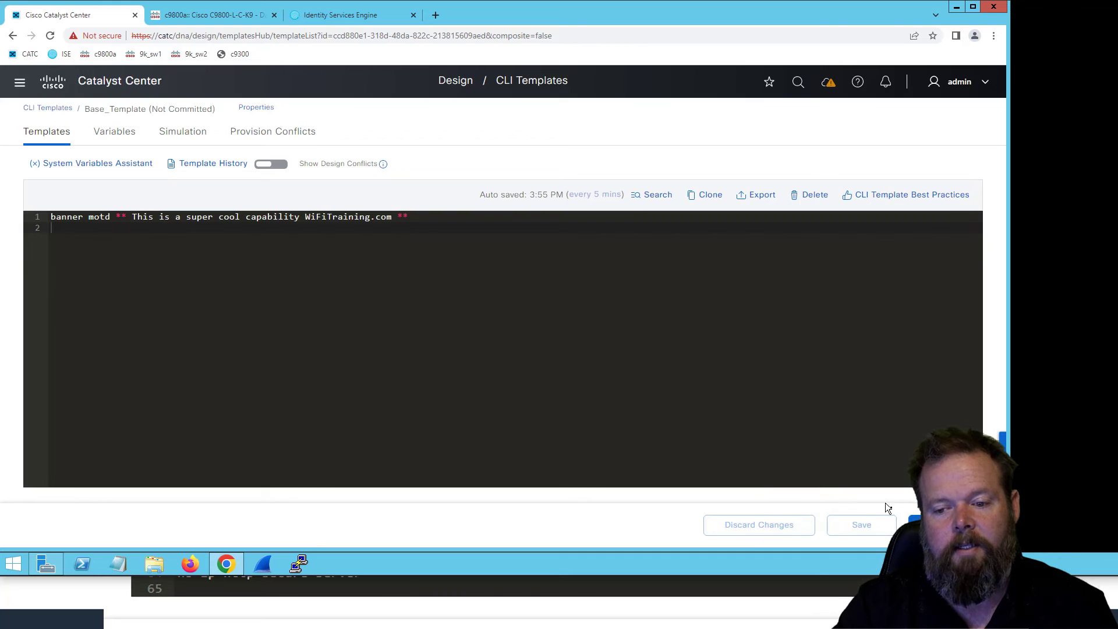
left_click(920, 525)
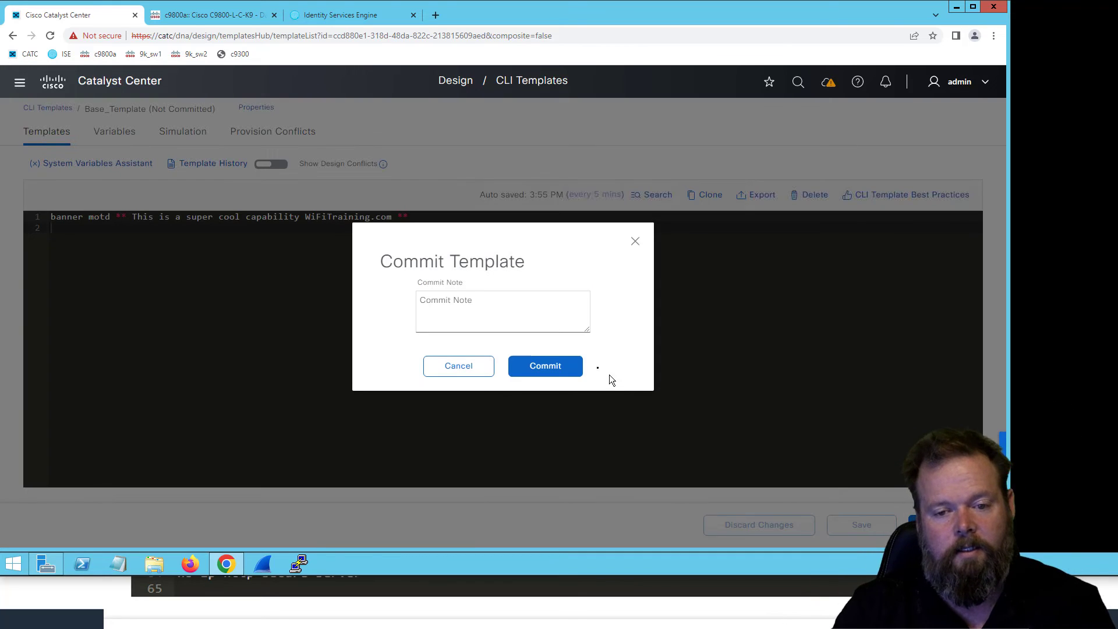
left_click(553, 373)
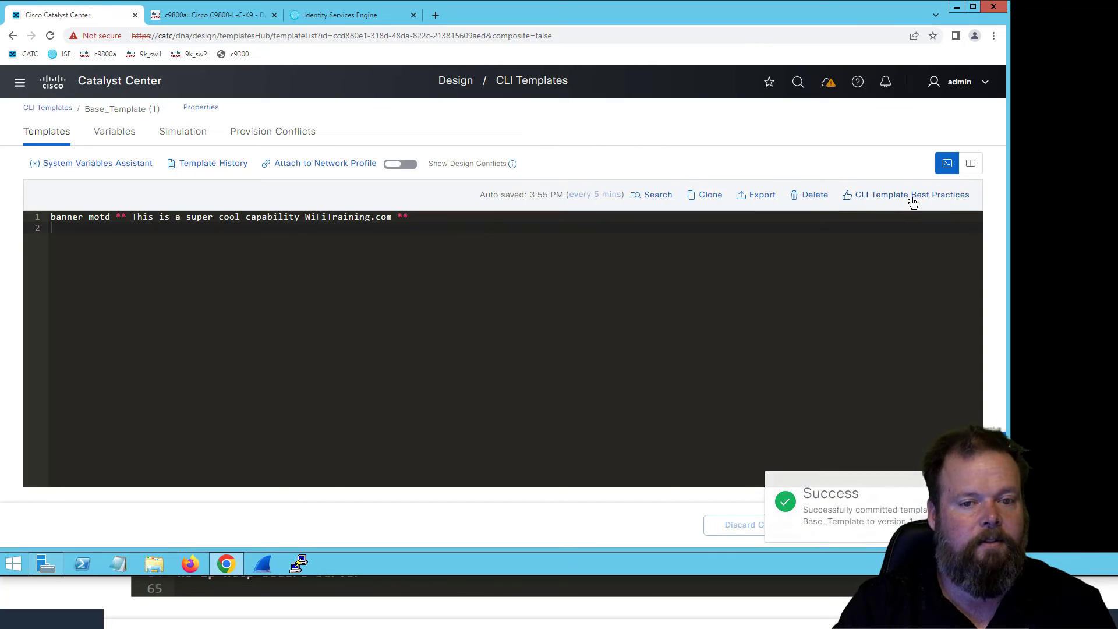
- Create a simulation named Test for the device 9k_sw2.wifitraining.local and run it
left_click(189, 135)
left_click(502, 400)
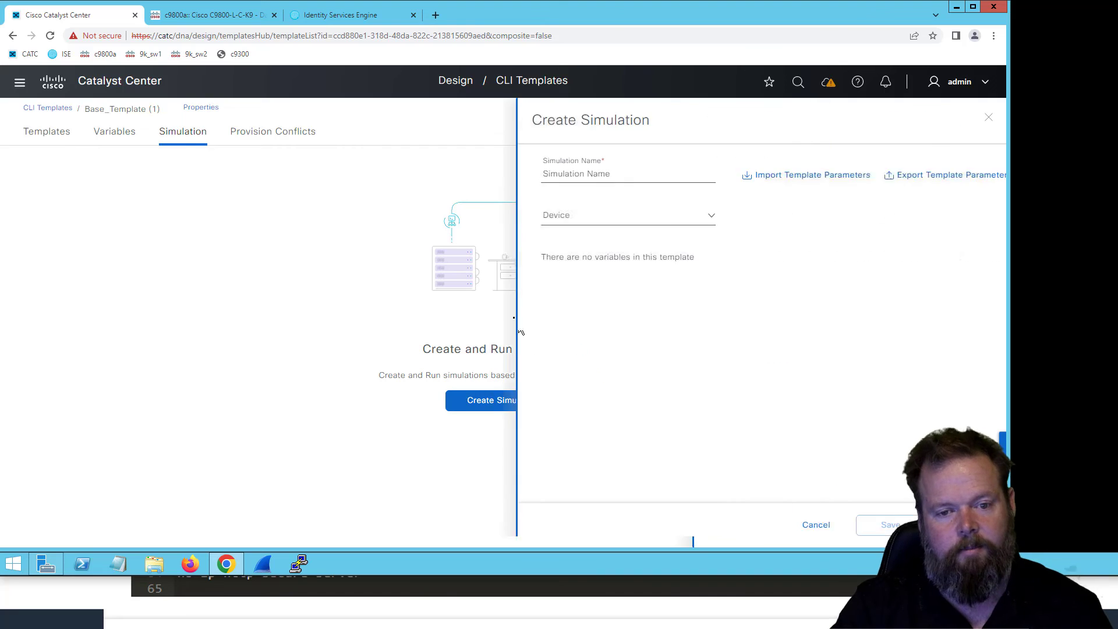
left_click(603, 175)
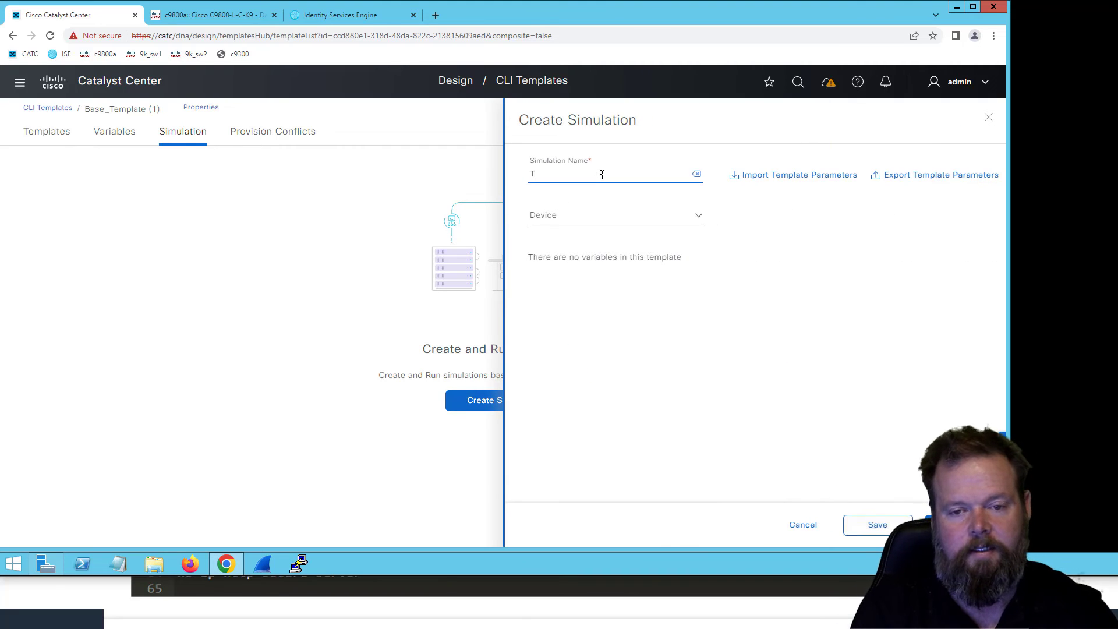
left_click(638, 224)
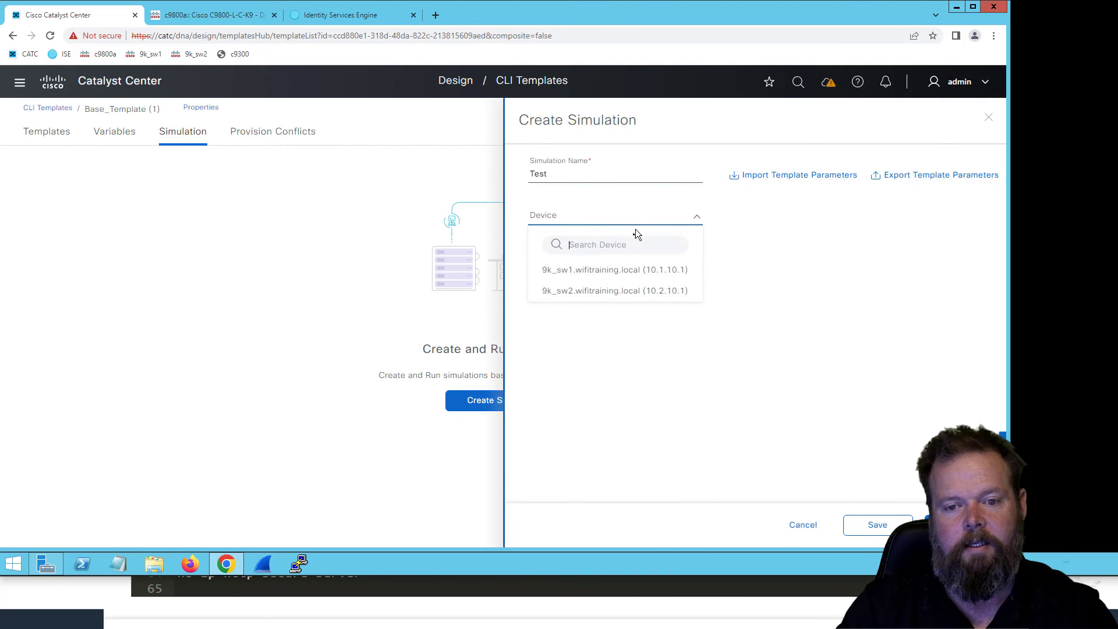
left_click(624, 272)
left_click(693, 219)
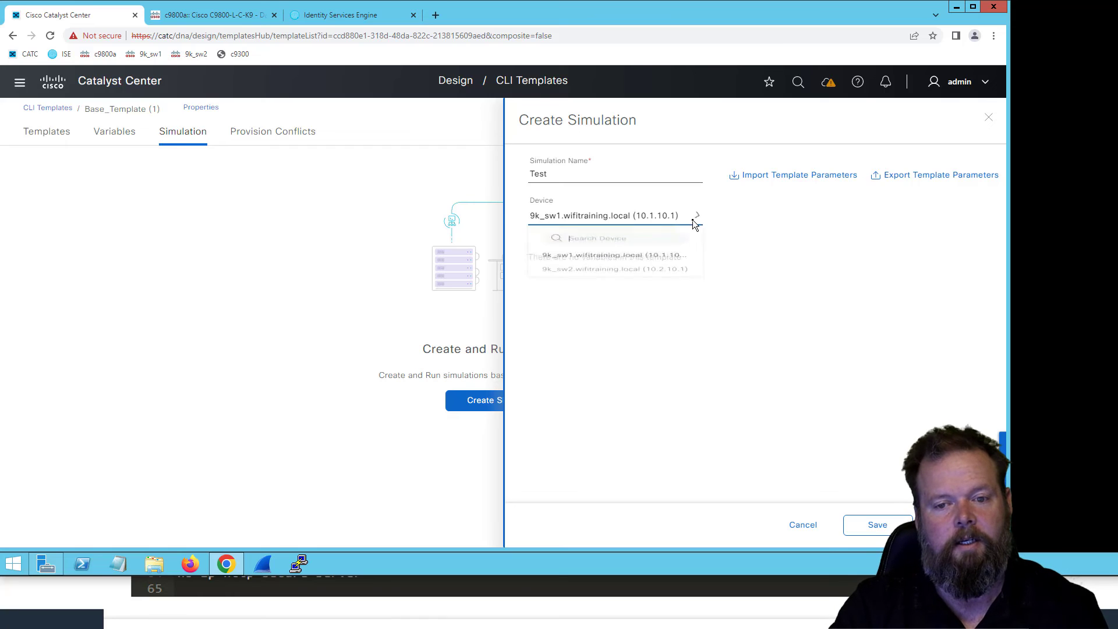
left_click(667, 290)
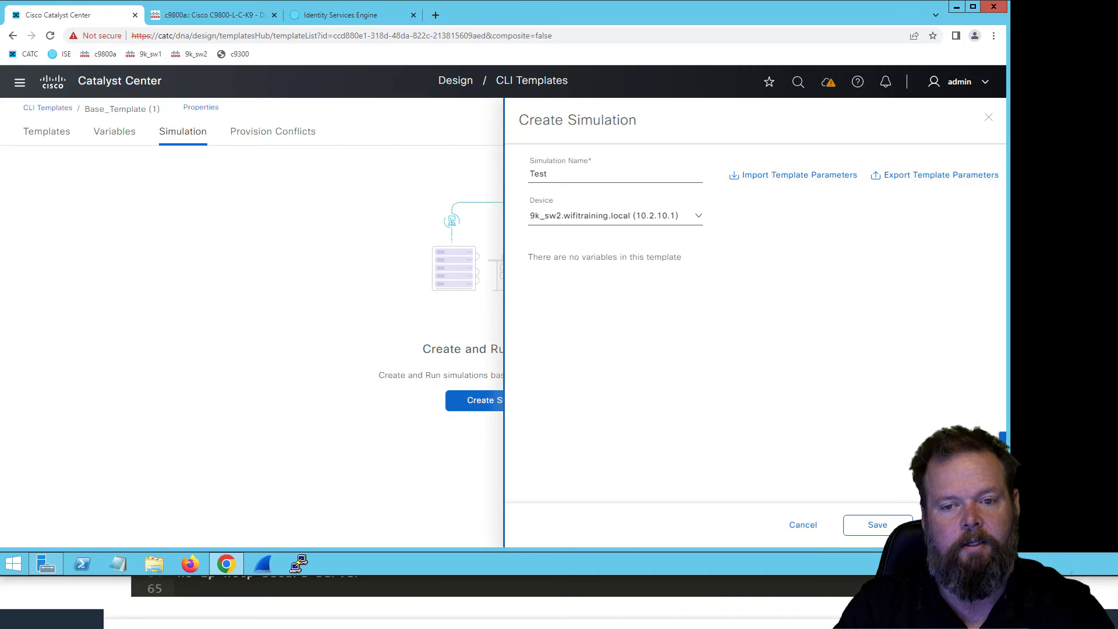
left_click(955, 525)
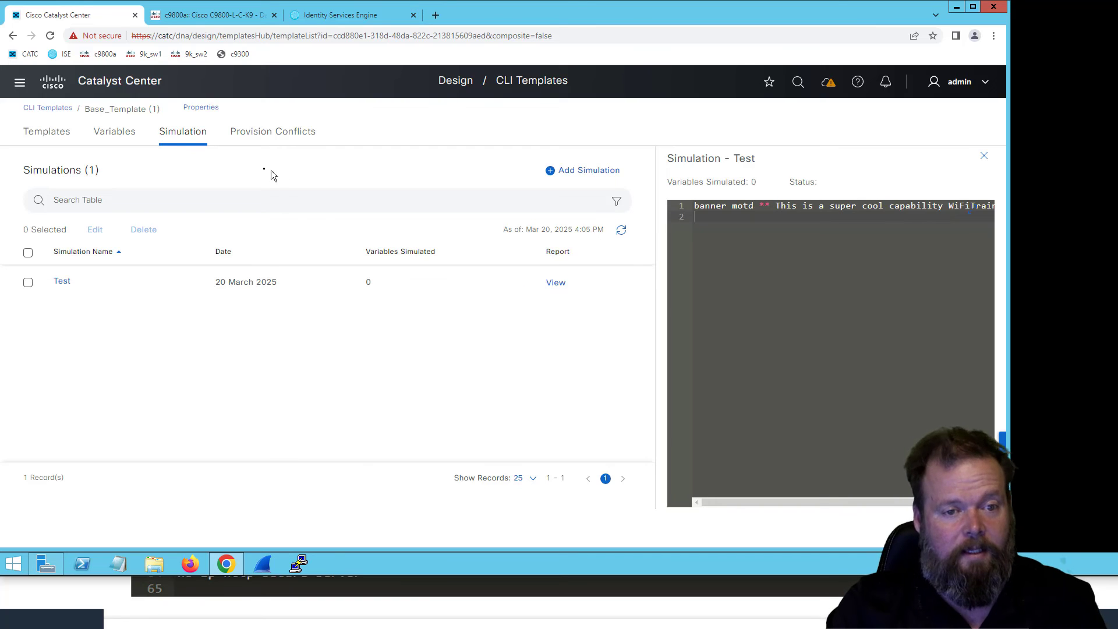
- Add the line "hostname $hostname" above the banner in the template, separated by two blank lines, and save the template
left_click(110, 132)
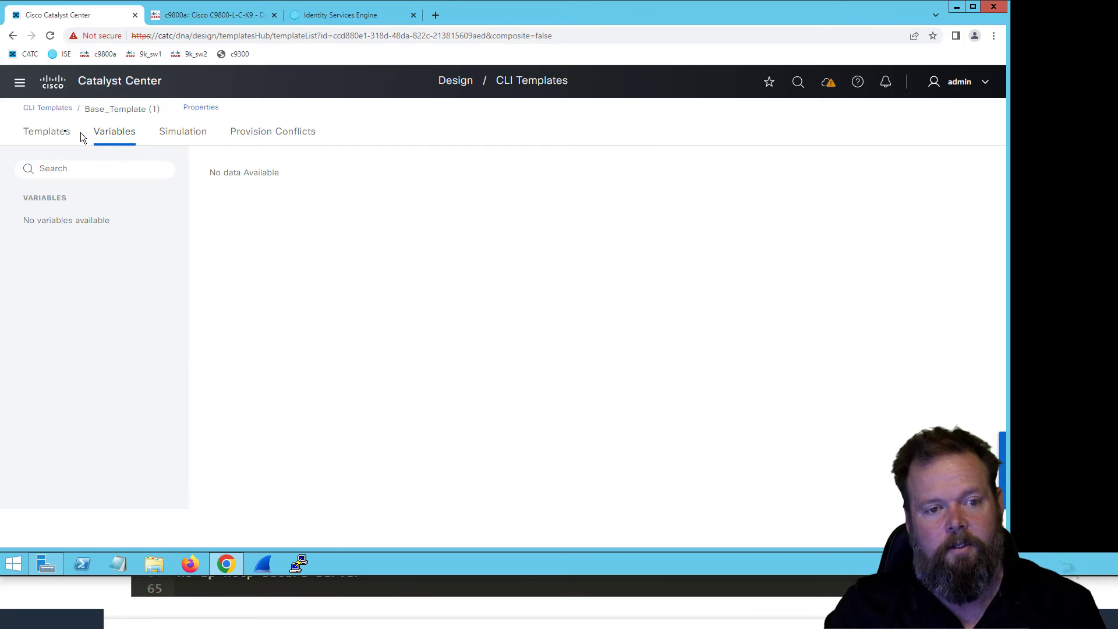
left_click(45, 133)
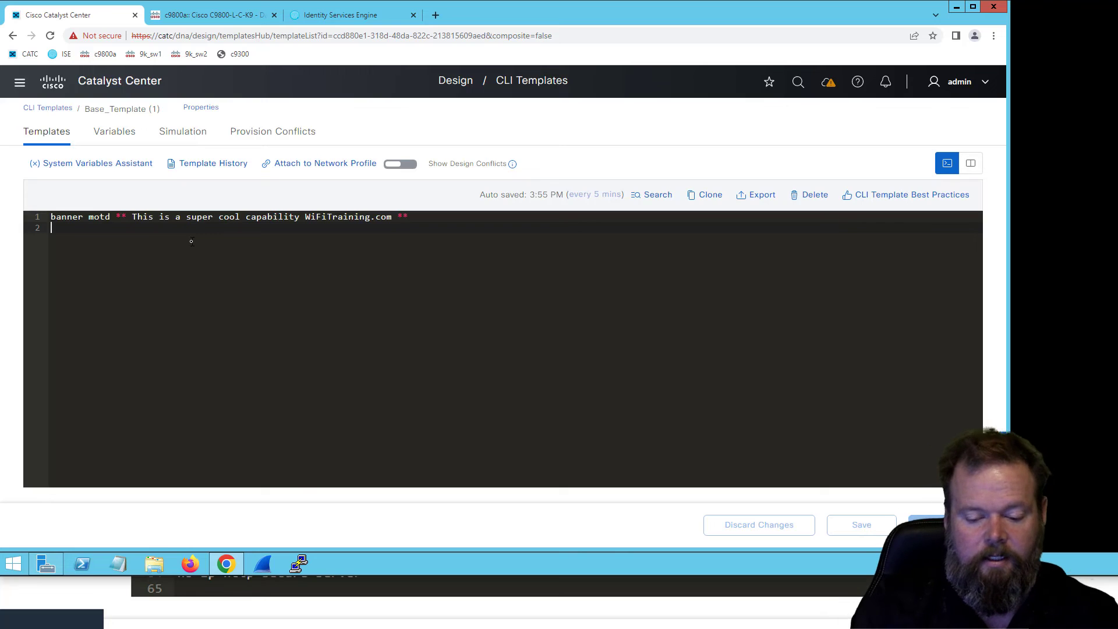
key("Return")
key("Up")
key("Return")
key("Up")
key("Return")
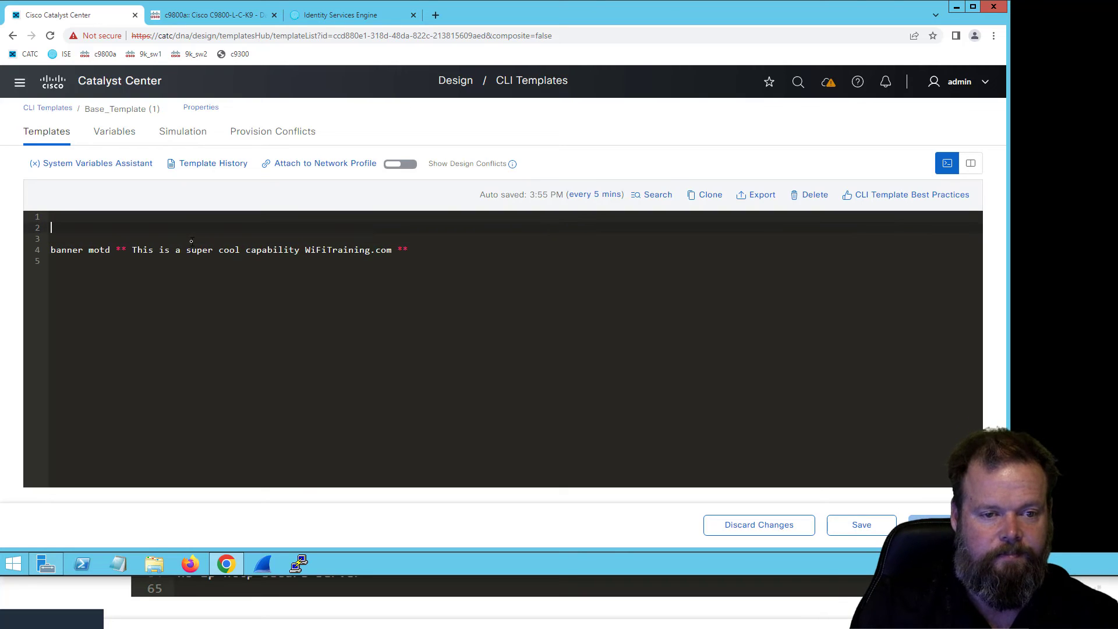
type("host")
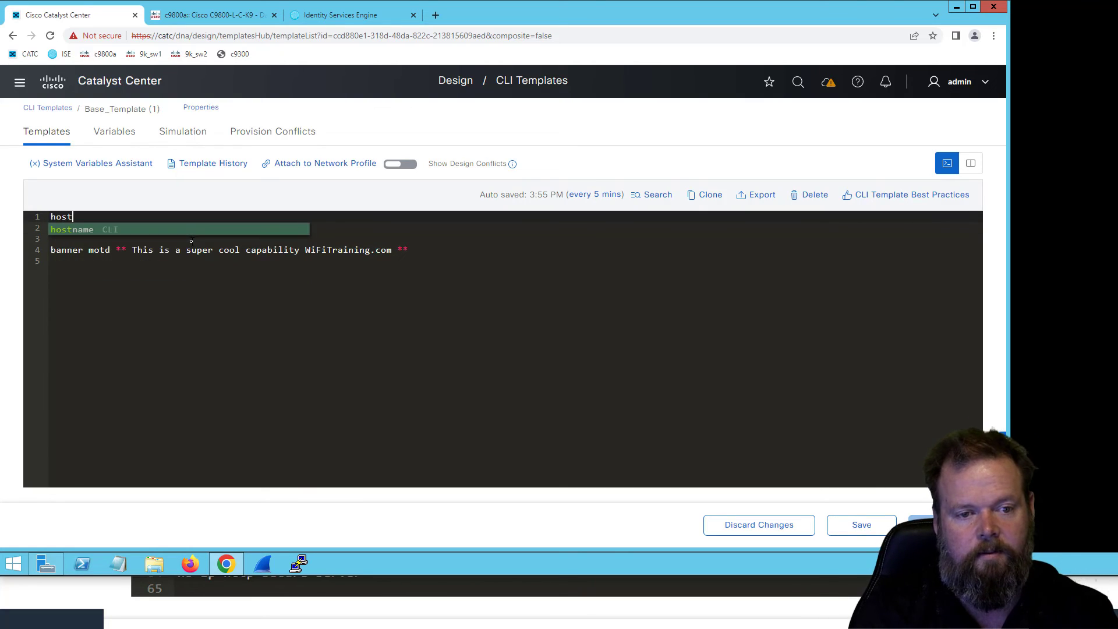
type("name $")
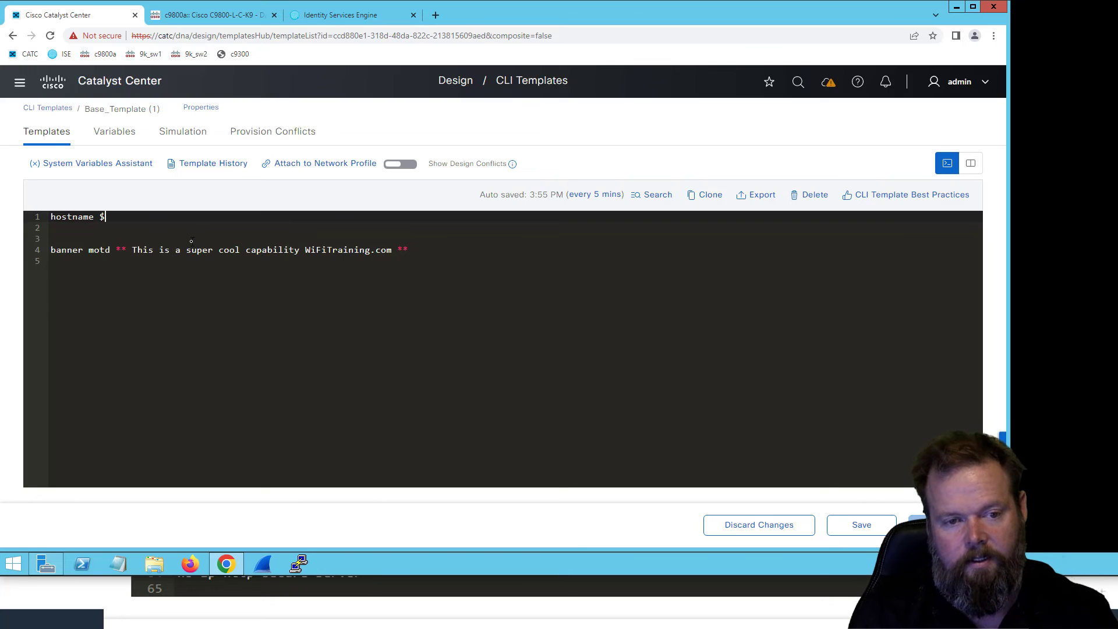
type("ostname")
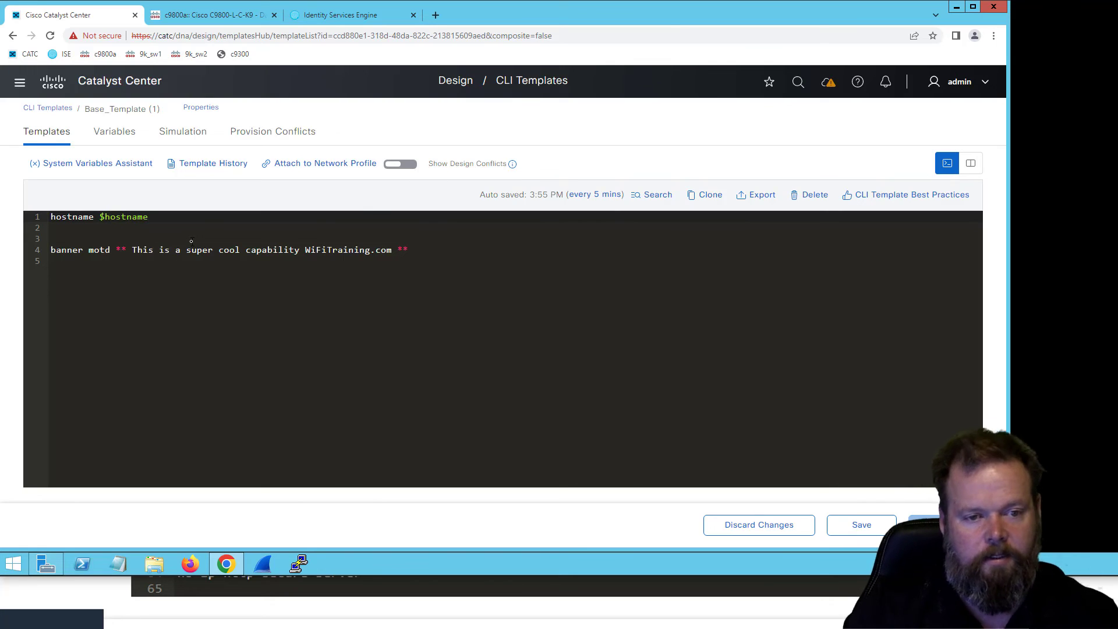
left_click(194, 273)
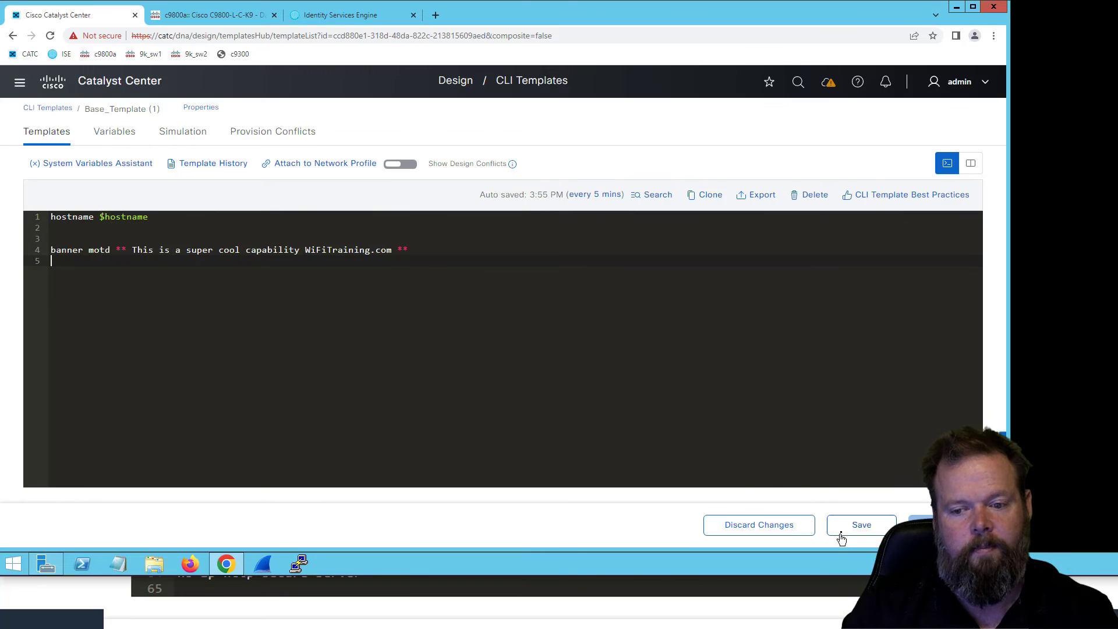
left_click(864, 525)
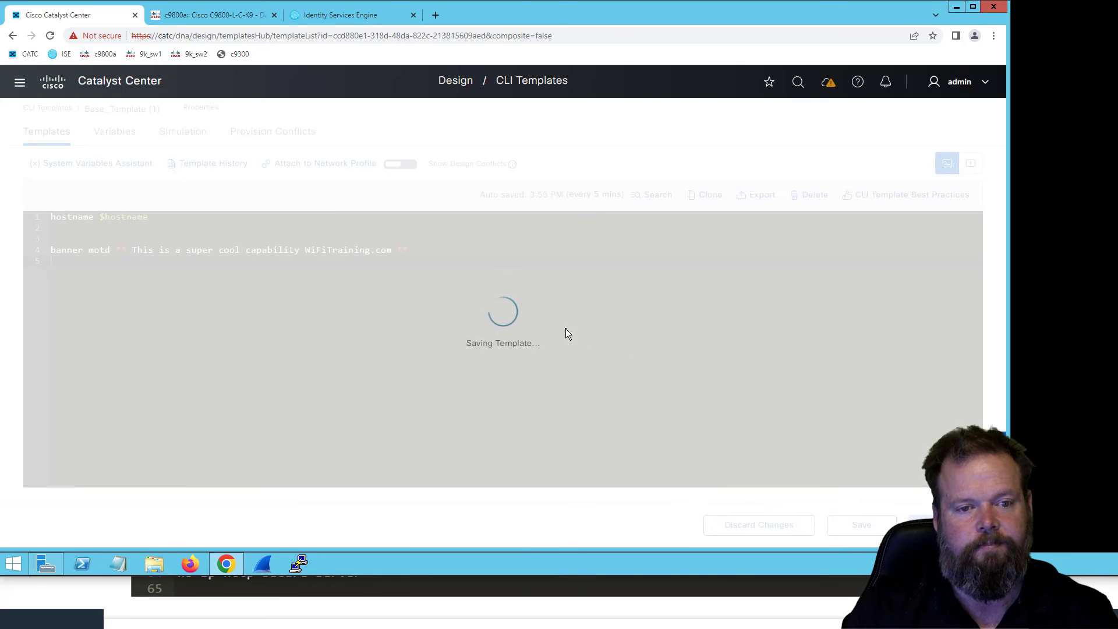
- Review the hostname variable's data settings and notes, and commit the updated template without a commit note
left_click(104, 140)
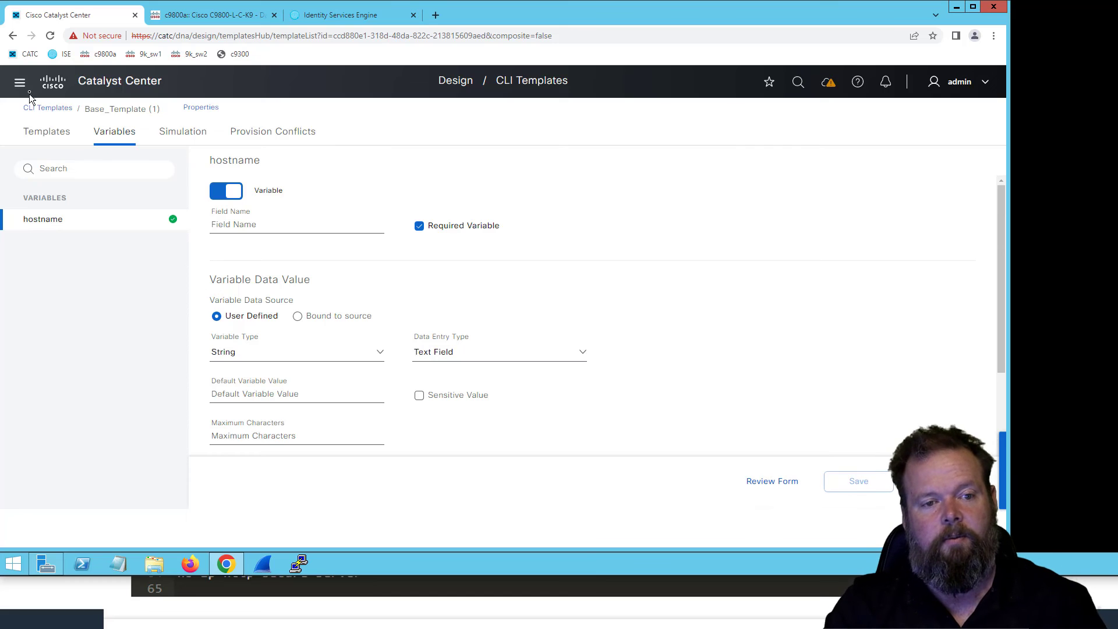
left_click(46, 131)
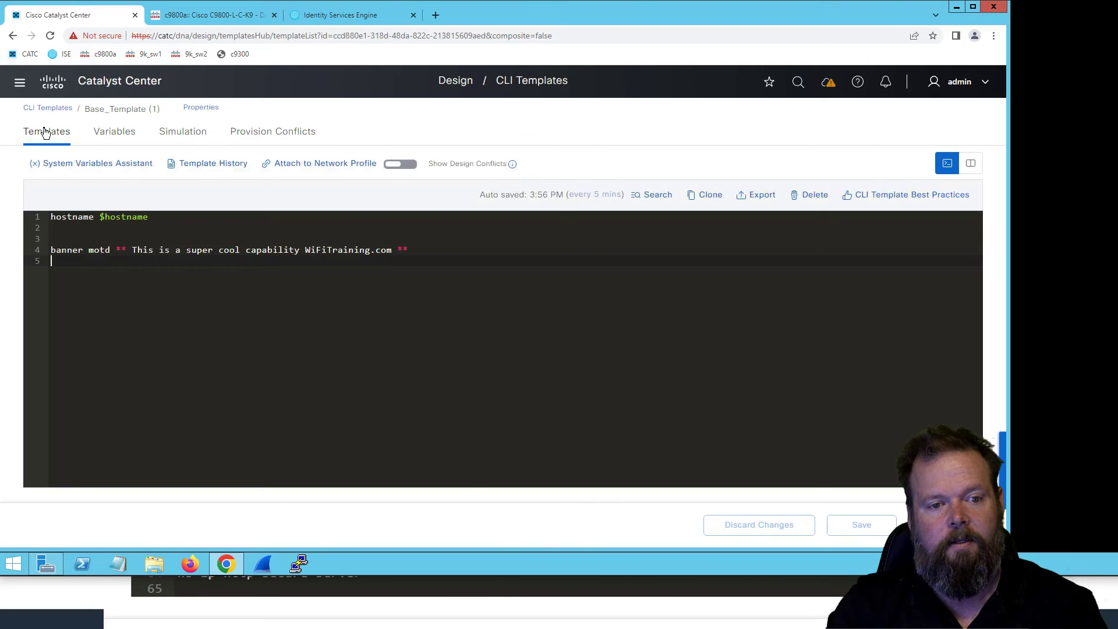
left_click(116, 132)
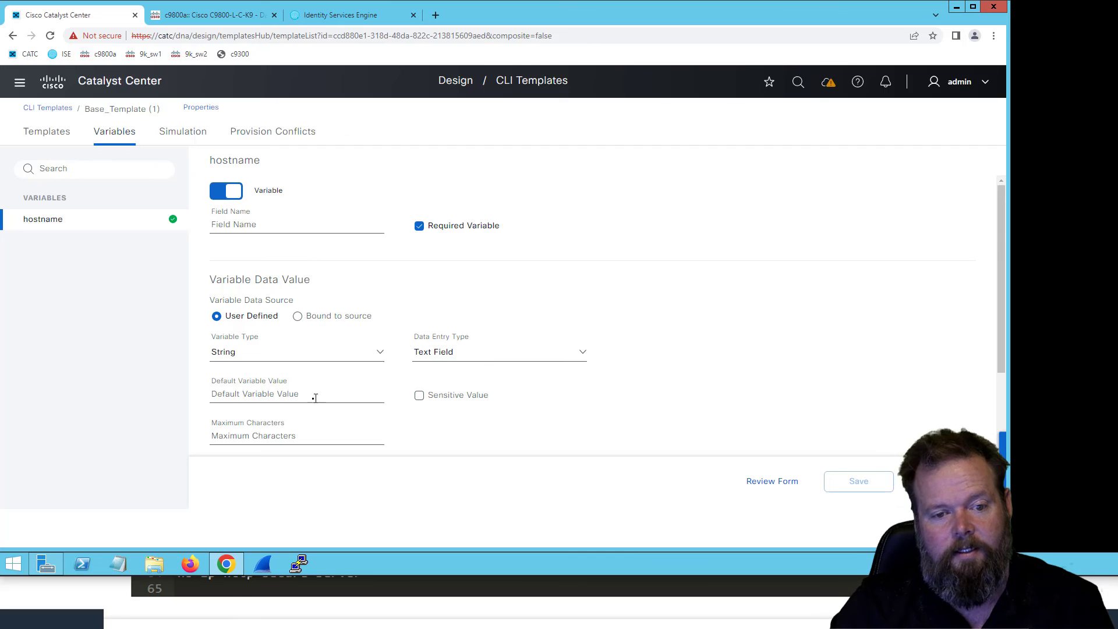
scroll(296, 326, "down", 2)
left_click(297, 286)
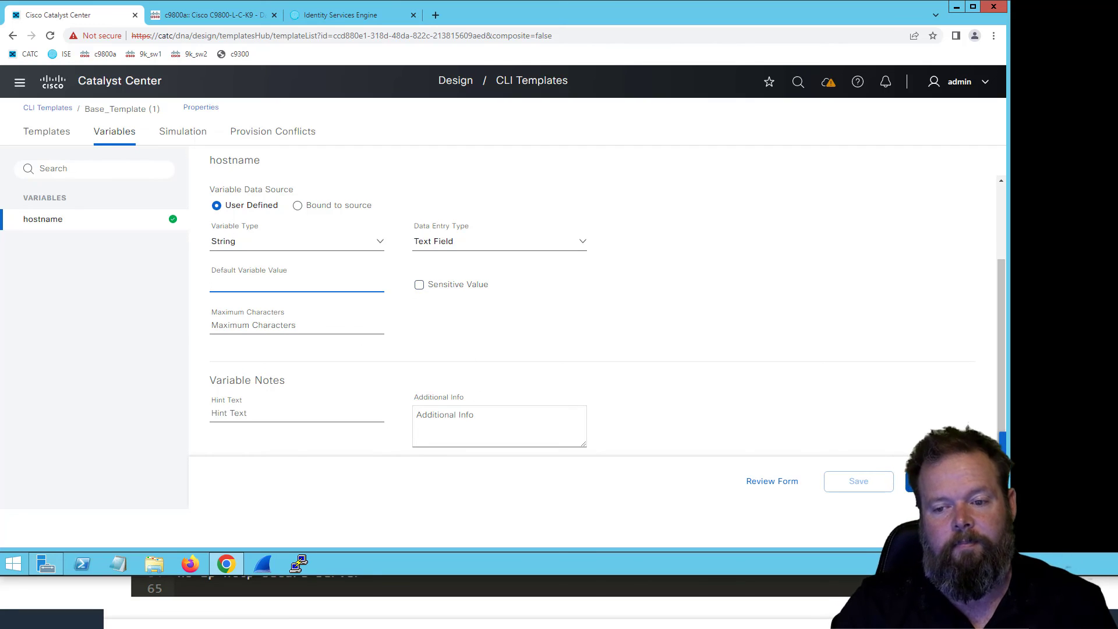
left_click(930, 482)
left_click(576, 371)
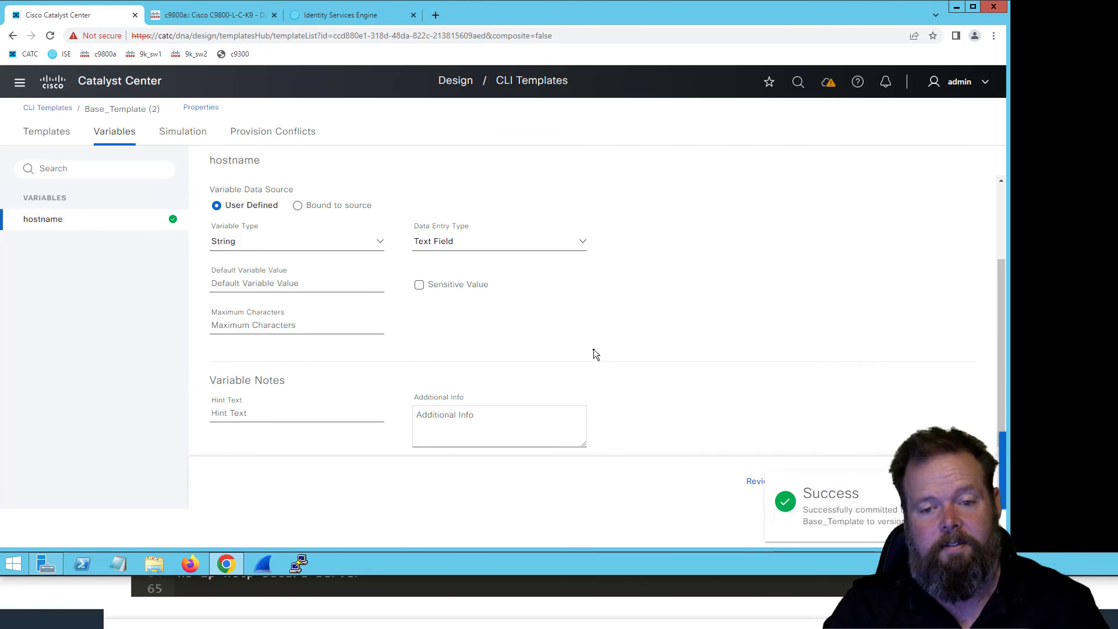
- Start a new simulation of the Base_Template named Test2 for the device 9k_sw1.wifitraining.local
left_click(183, 131)
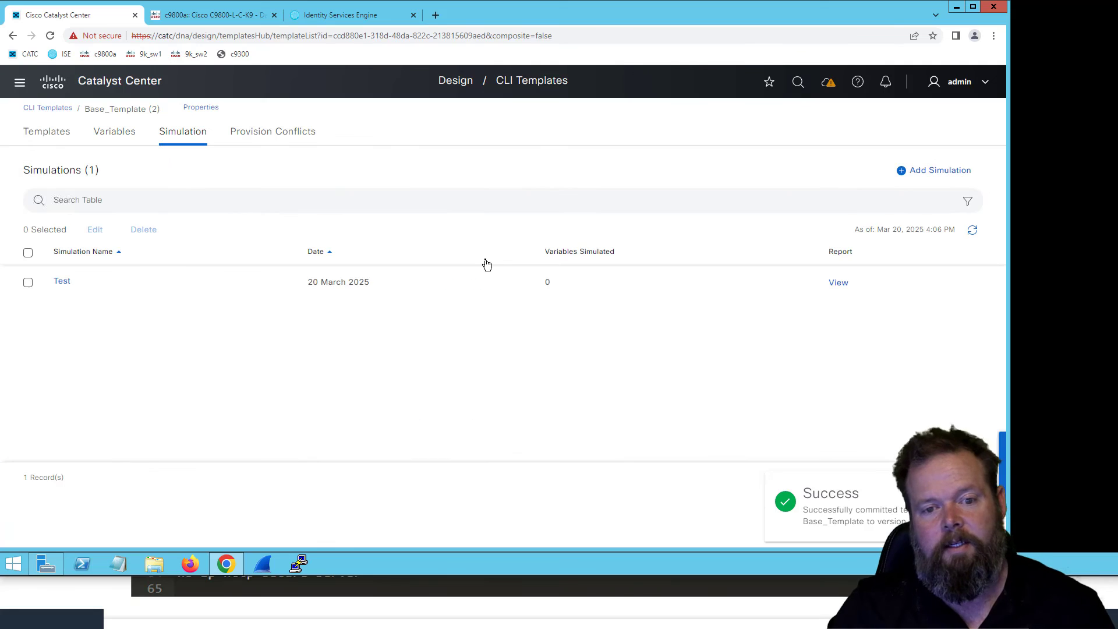
left_click(942, 177)
left_click(655, 173)
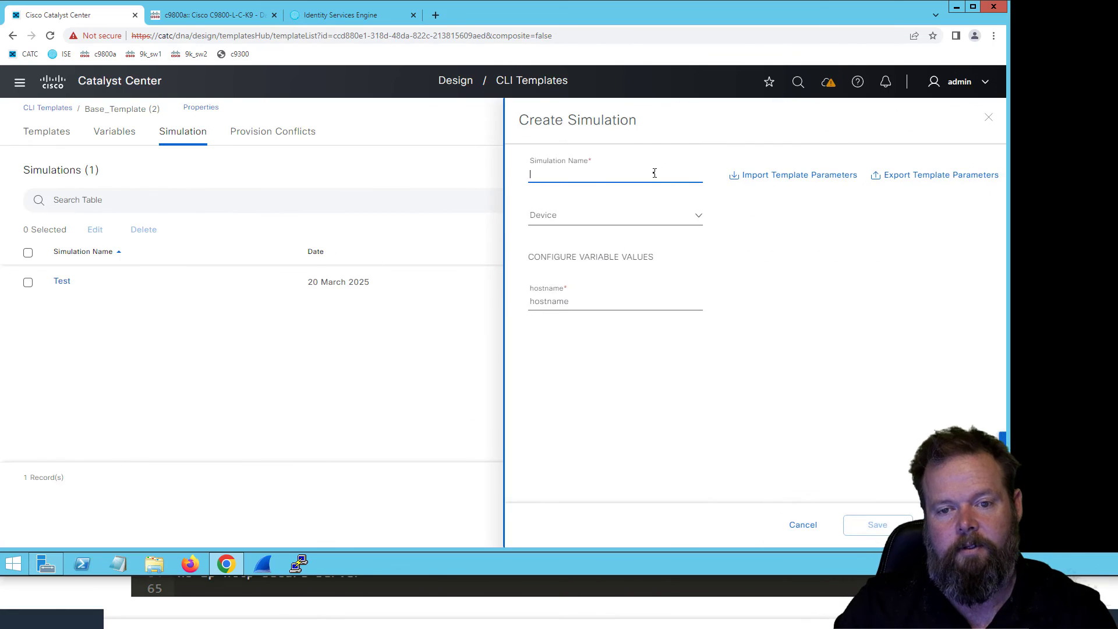
type("Test2")
left_click(665, 217)
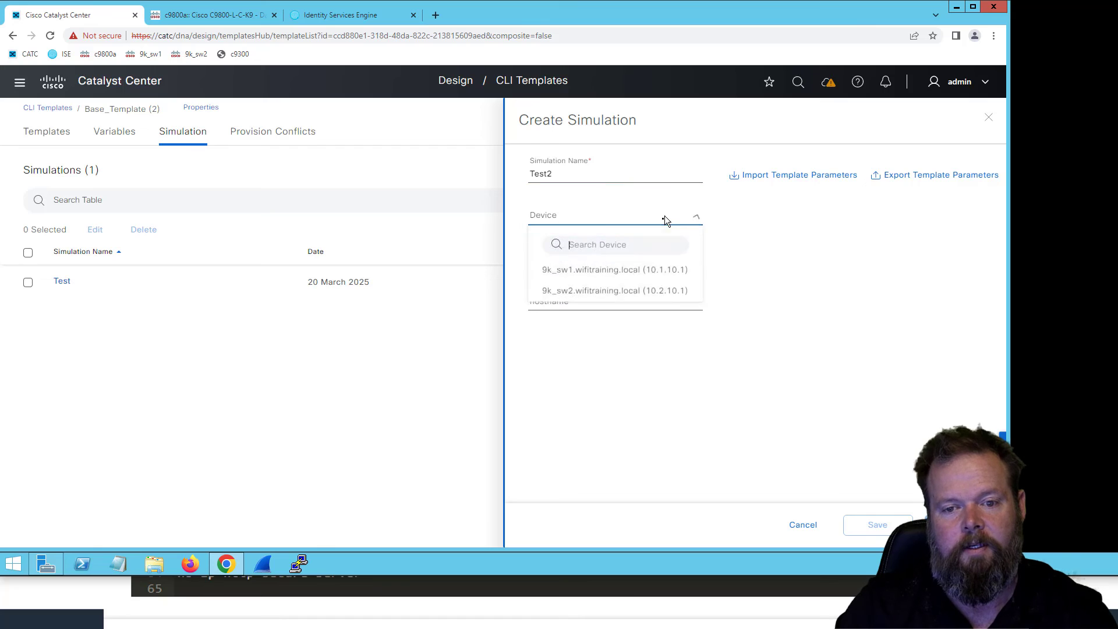
left_click(637, 274)
- Run the Test2 simulation with the hostname variable set to 9k_sw1_catc, and return to the template's list of simulations
left_click(683, 305)
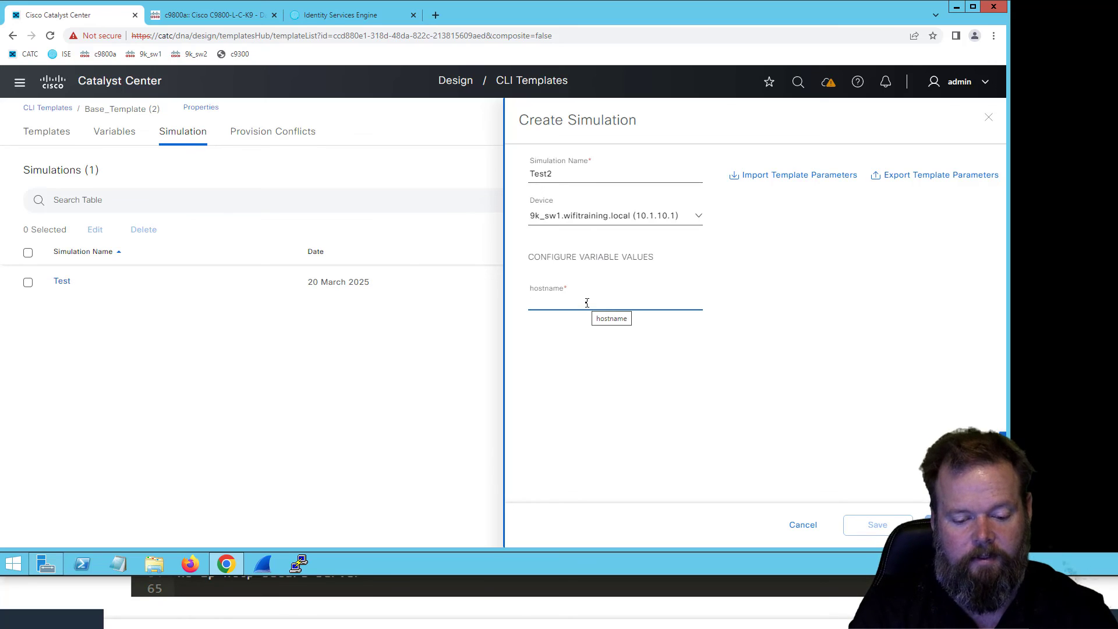
type("9k")
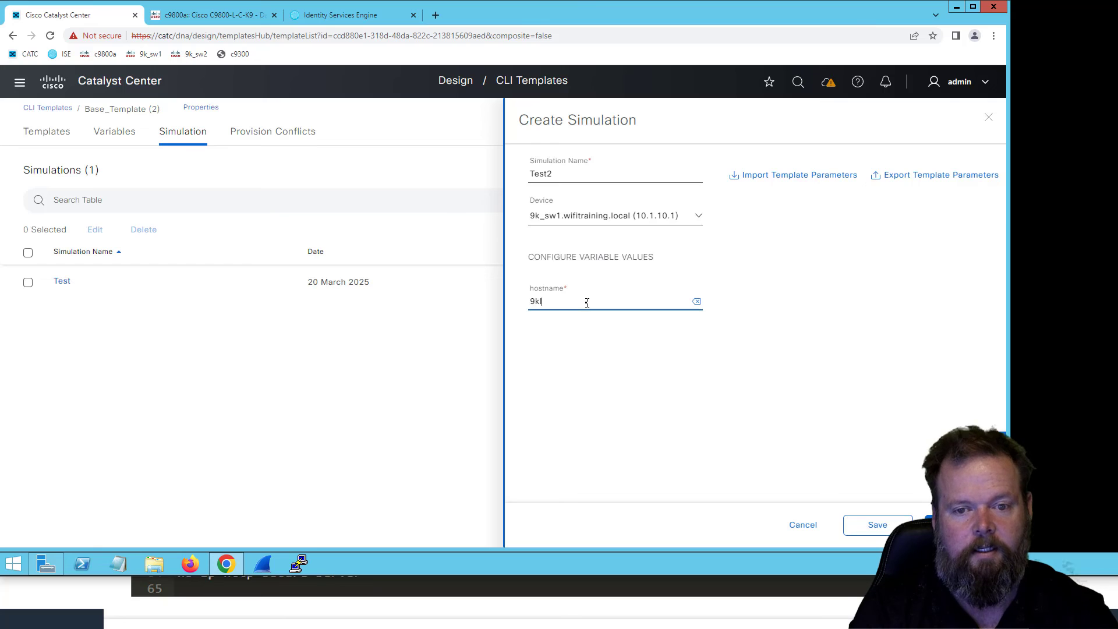
type("_sw1")
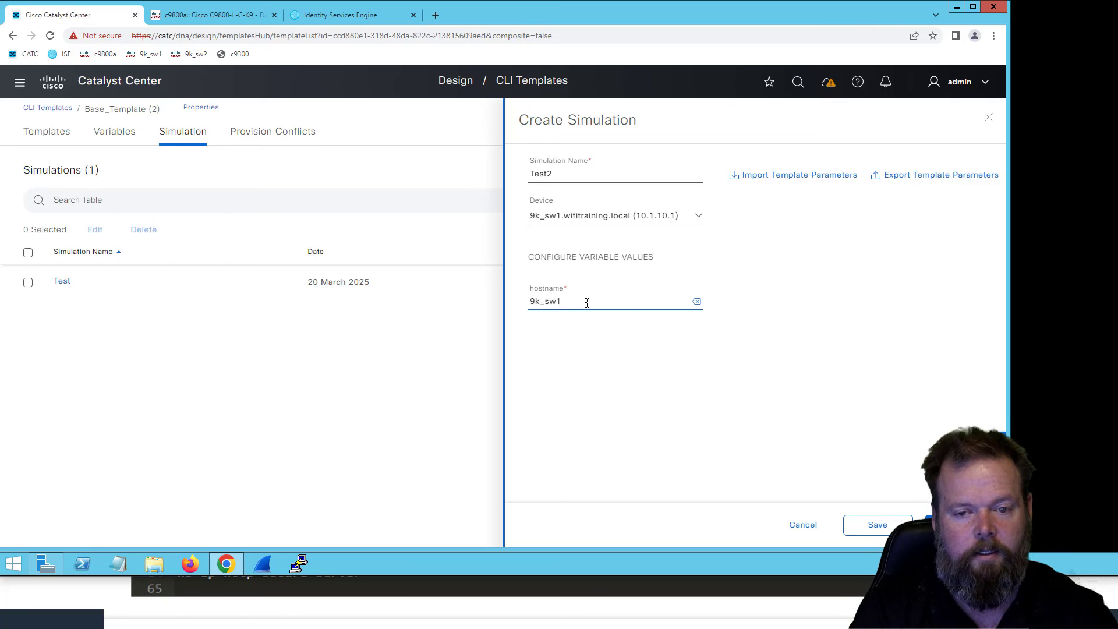
type("_catc")
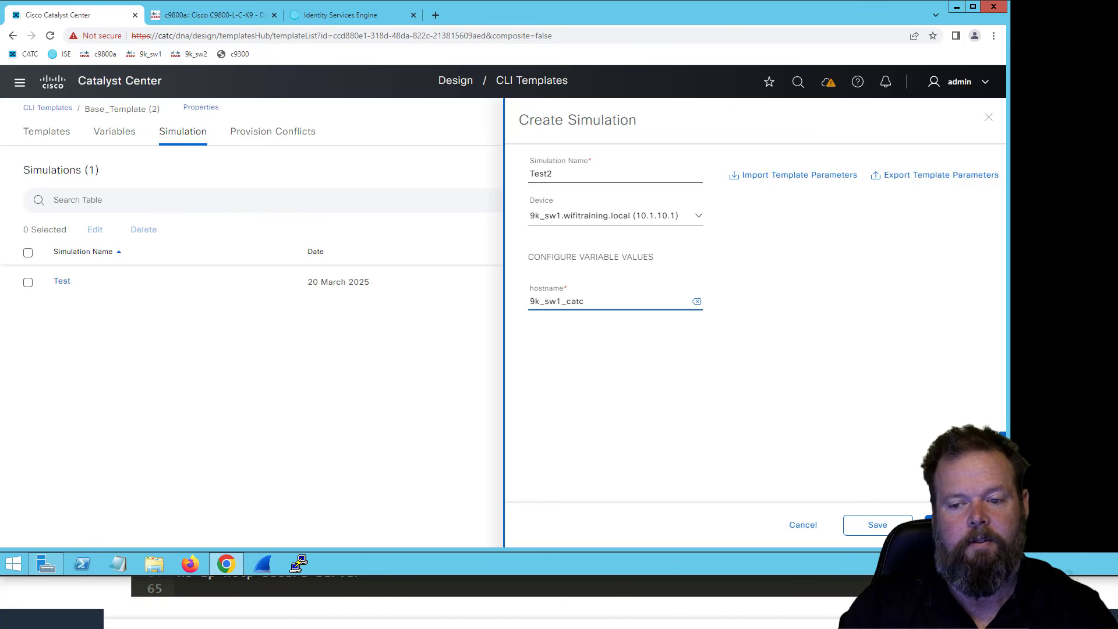
left_click(959, 524)
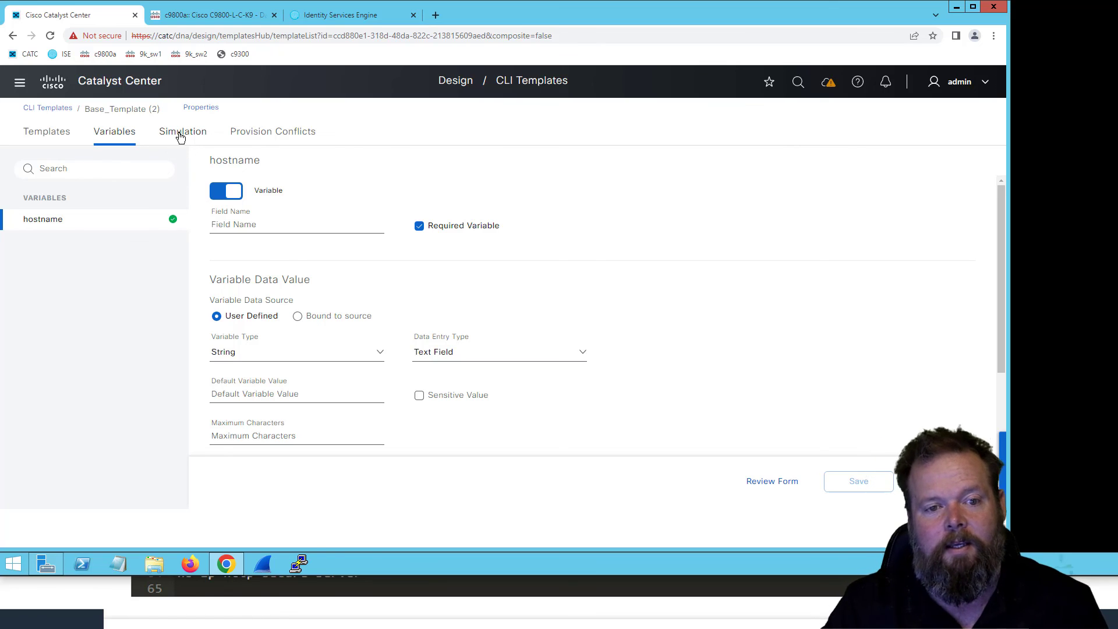
left_click(210, 138)
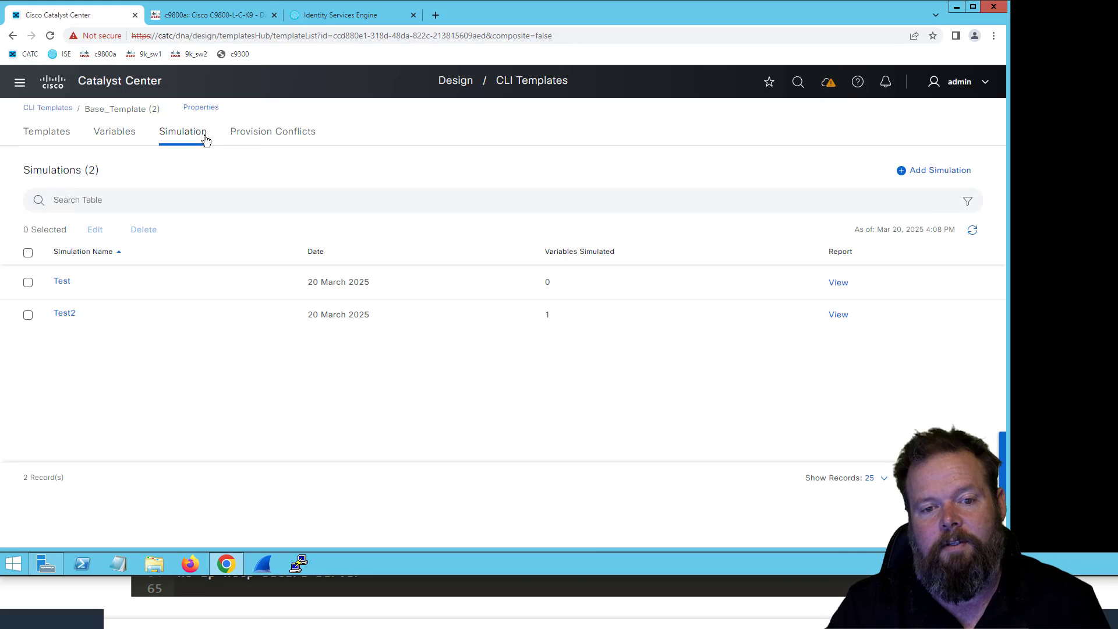